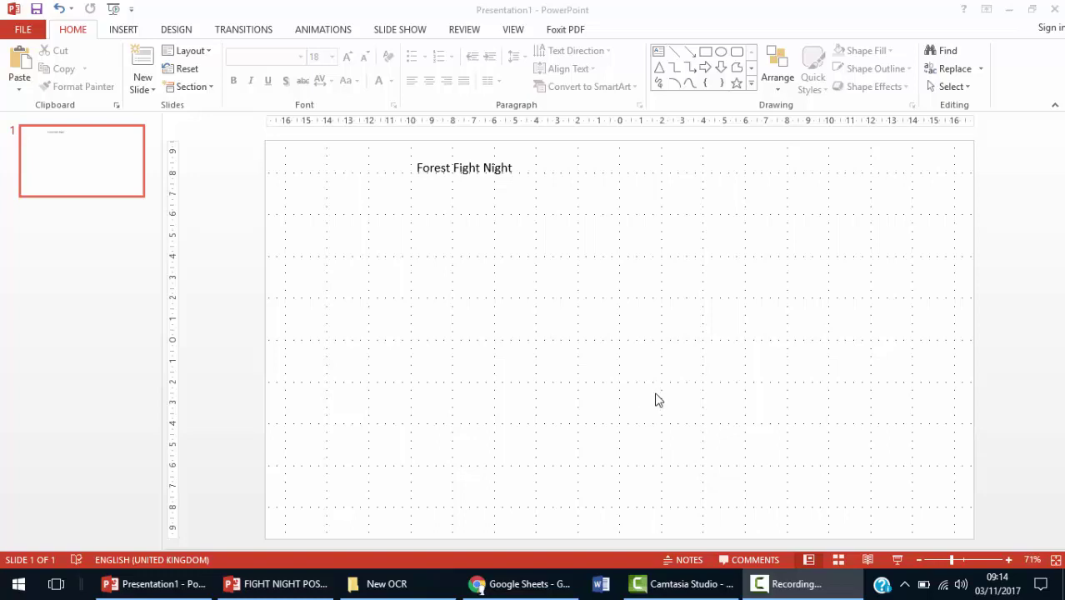
{"action": "triple_click", "coordinate": [475, 169]}
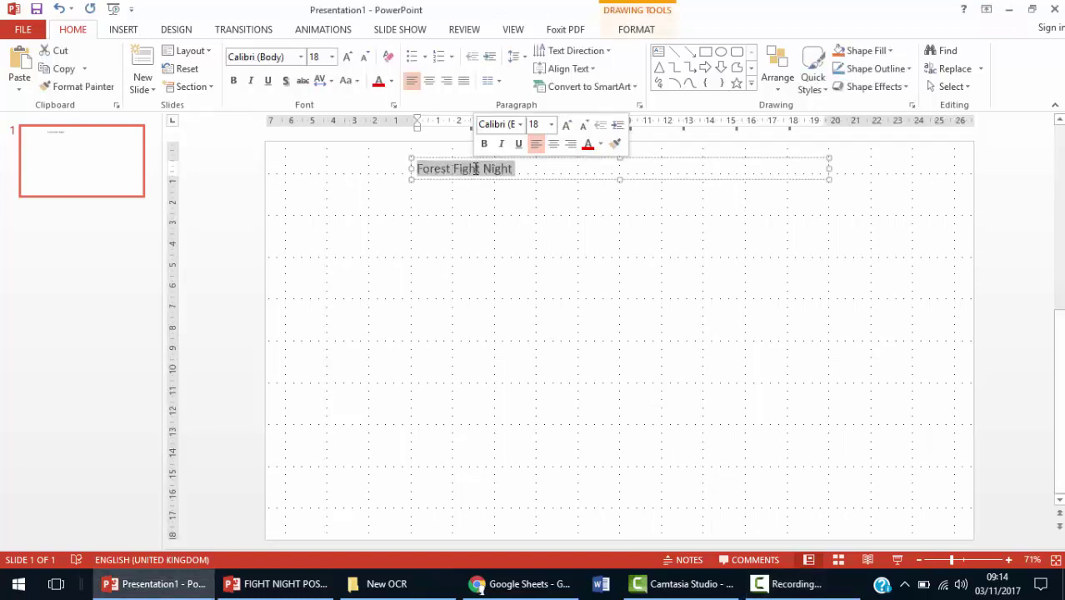
{"action": "left_click", "coordinate": [477, 243]}
{"action": "double_click", "coordinate": [455, 177]}
{"action": "triple_click", "coordinate": [454, 171]}
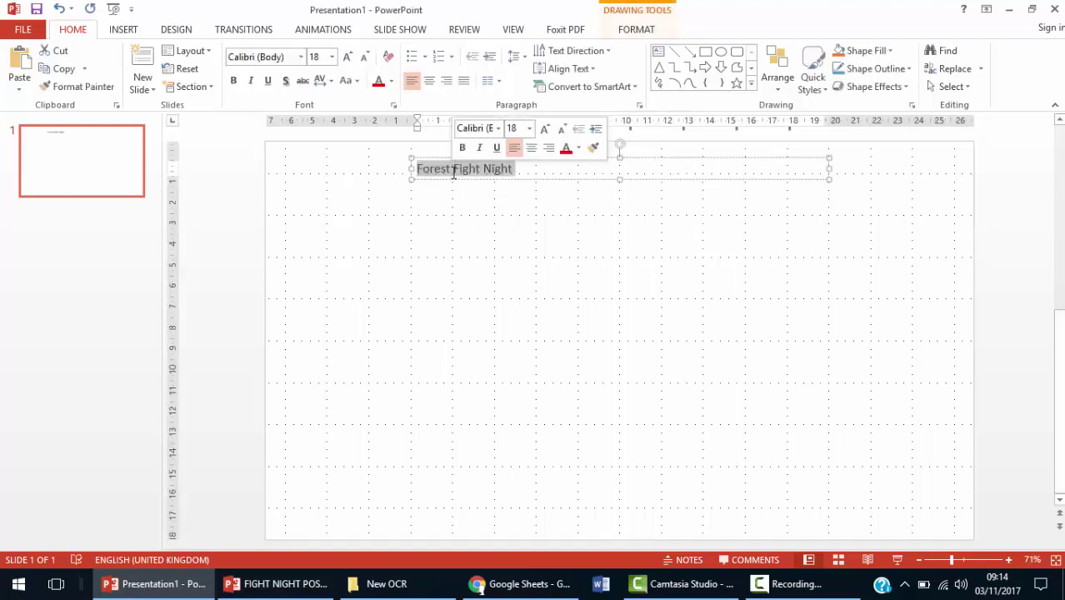
{"action": "left_click", "coordinate": [487, 194]}
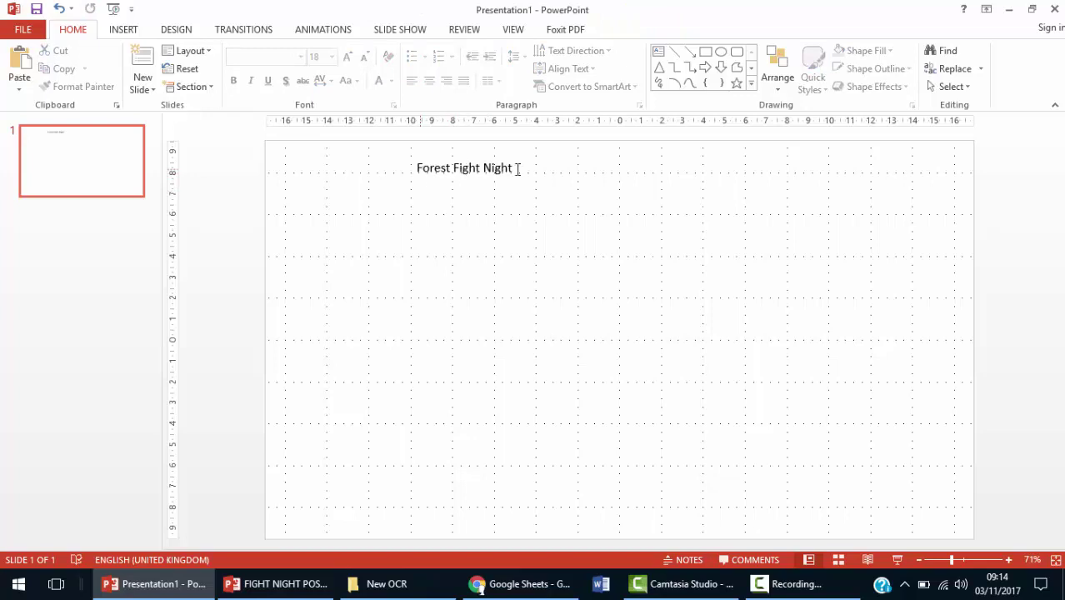
Break the title "Forest Fight Night" into three lines with one word on each line
{"action": "left_click", "coordinate": [455, 170]}
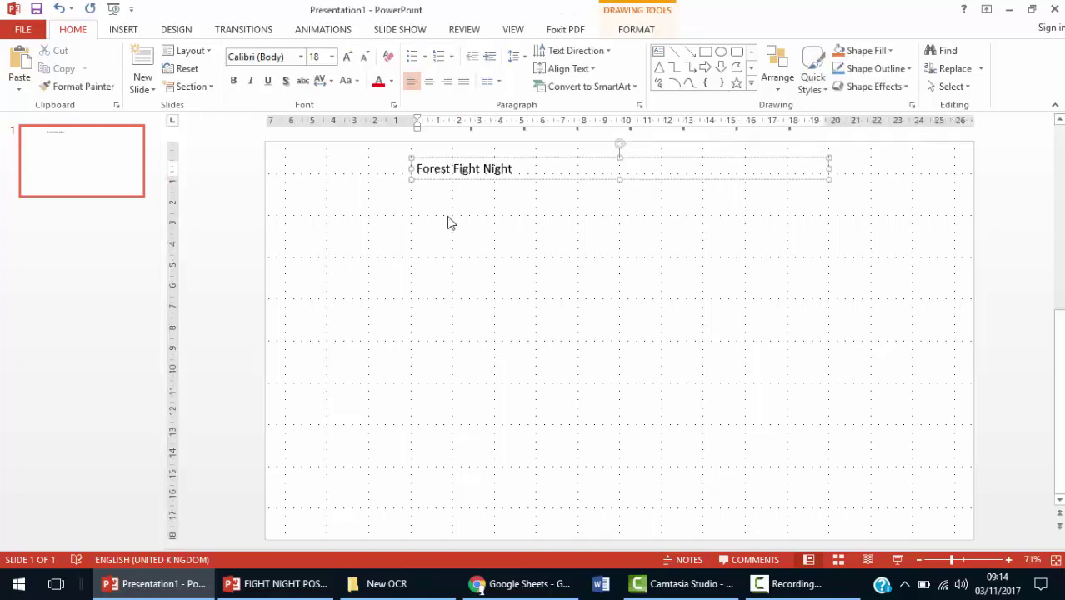
{"action": "key", "text": "Return"}
{"action": "key", "text": "Return"}
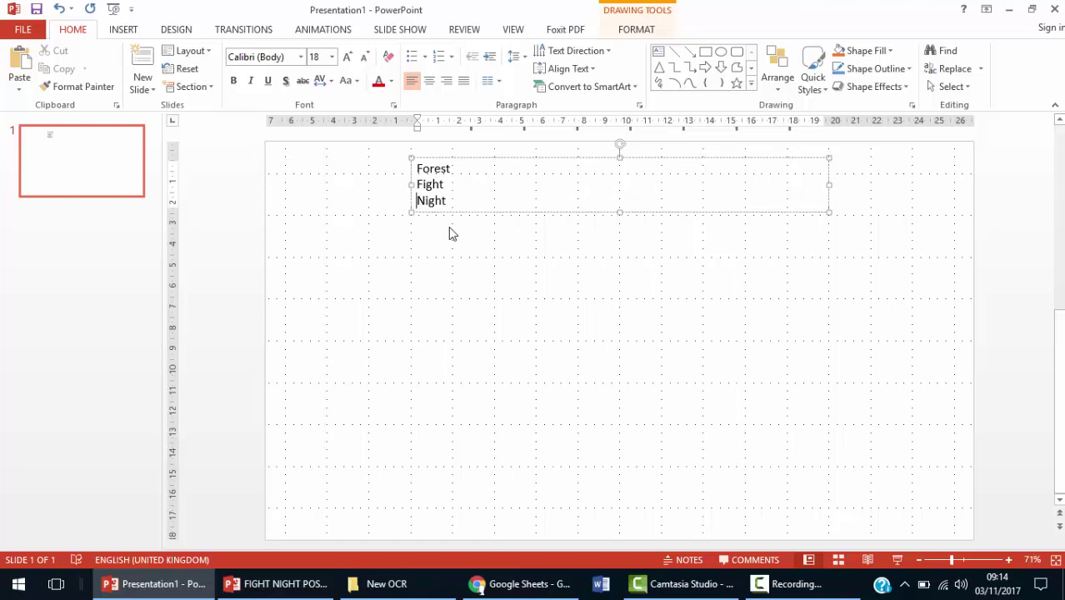
Try out the paragraph alignments on the three title lines and leave them centred in the text box
{"action": "left_click_drag", "start_coordinate": [451, 205], "coordinate": [416, 166]}
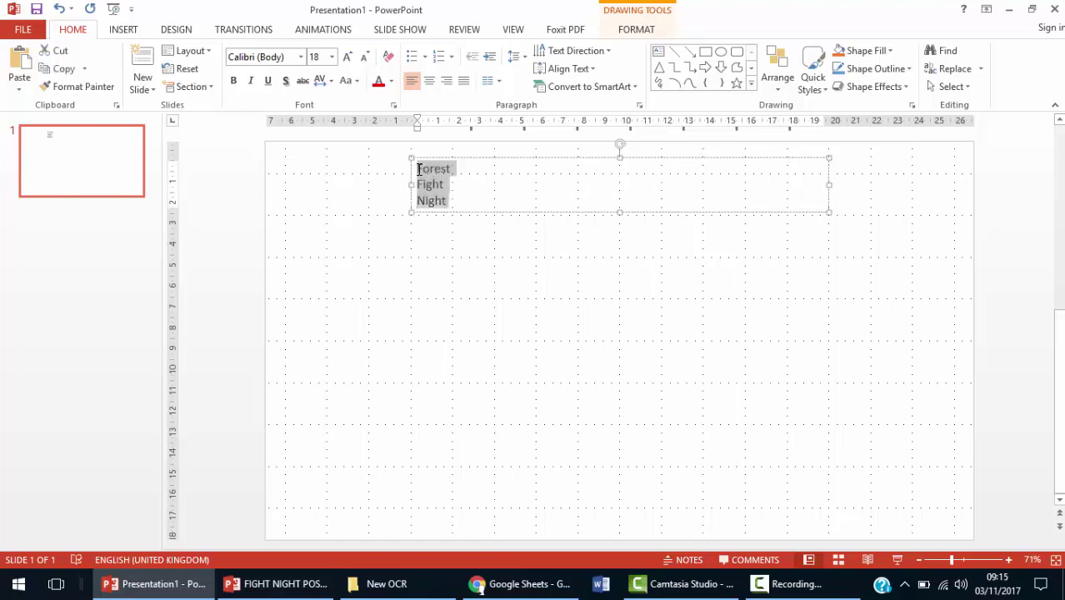
{"action": "left_click", "coordinate": [429, 81]}
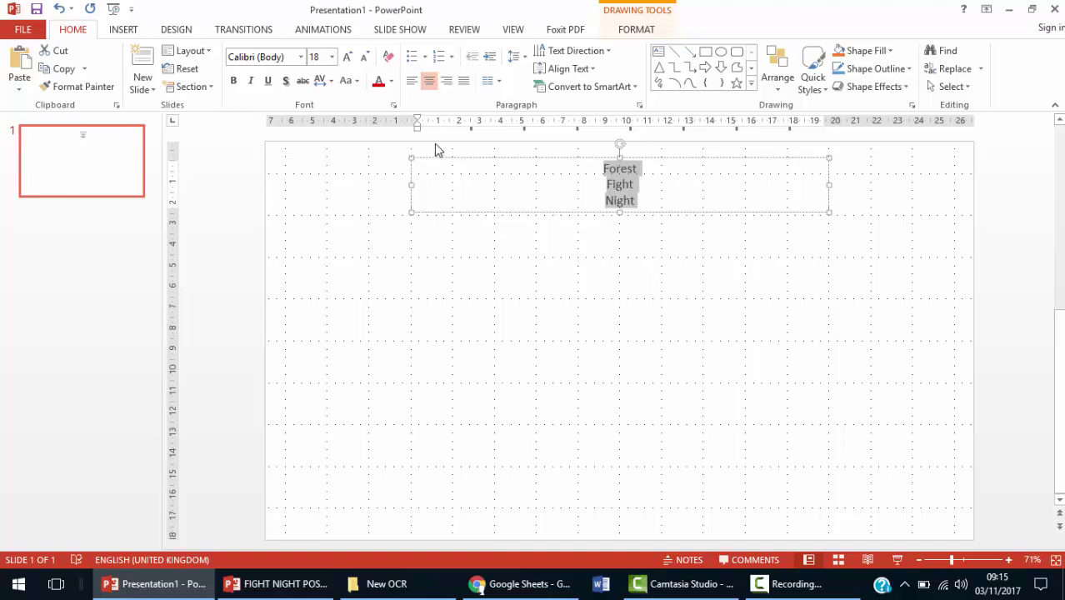
{"action": "left_click", "coordinate": [447, 83]}
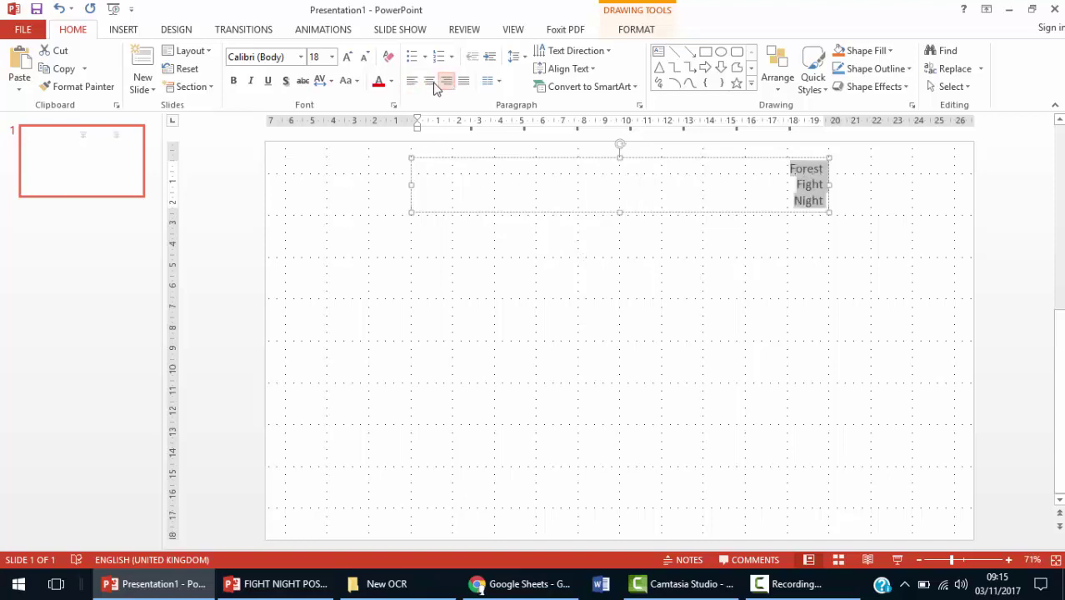
{"action": "left_click", "coordinate": [430, 81]}
{"action": "left_click", "coordinate": [464, 81]}
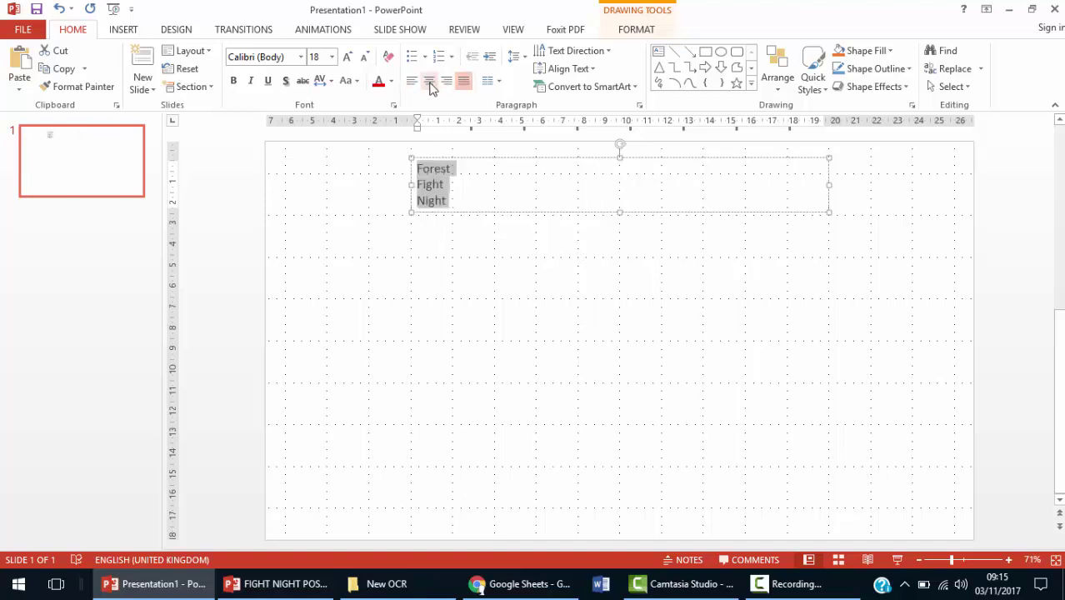
{"action": "left_click", "coordinate": [431, 83]}
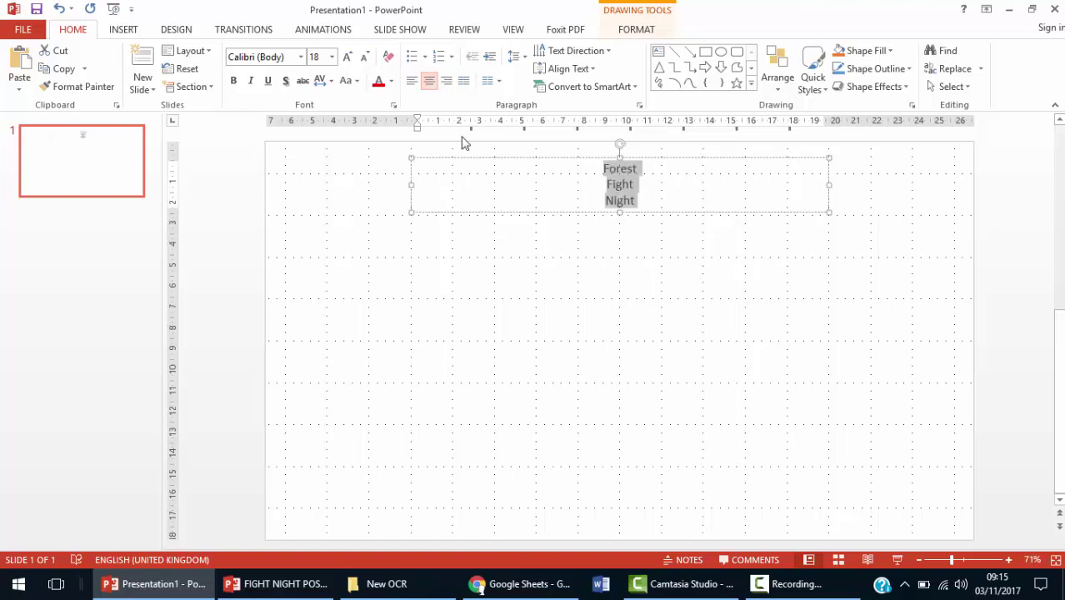
{"action": "left_click", "coordinate": [513, 32]}
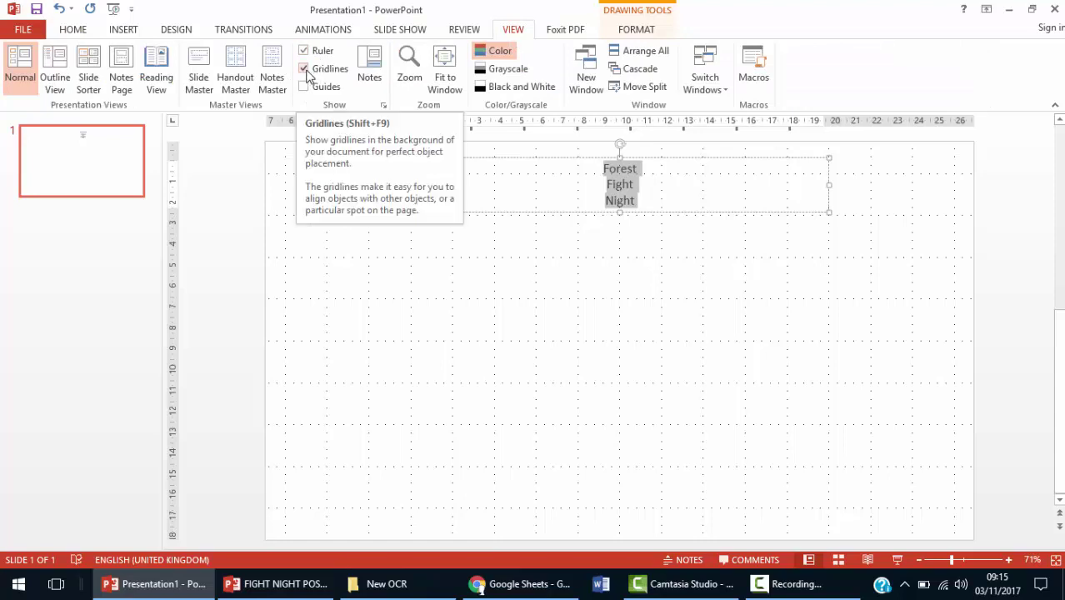
{"action": "left_click", "coordinate": [450, 313]}
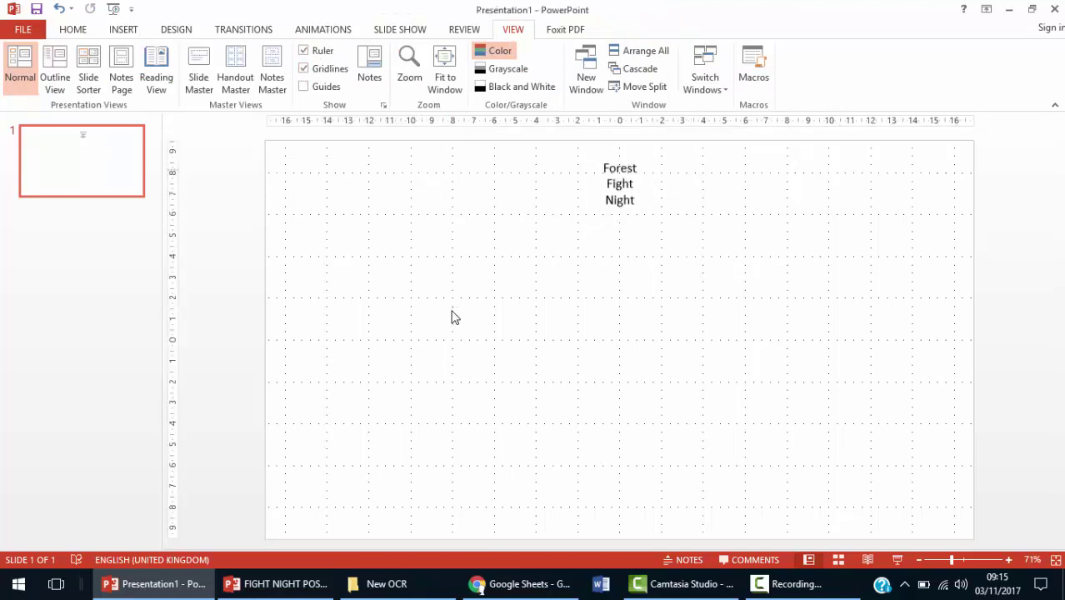
Enlarge the font size of all three title lines to 115
{"action": "left_click", "coordinate": [617, 186]}
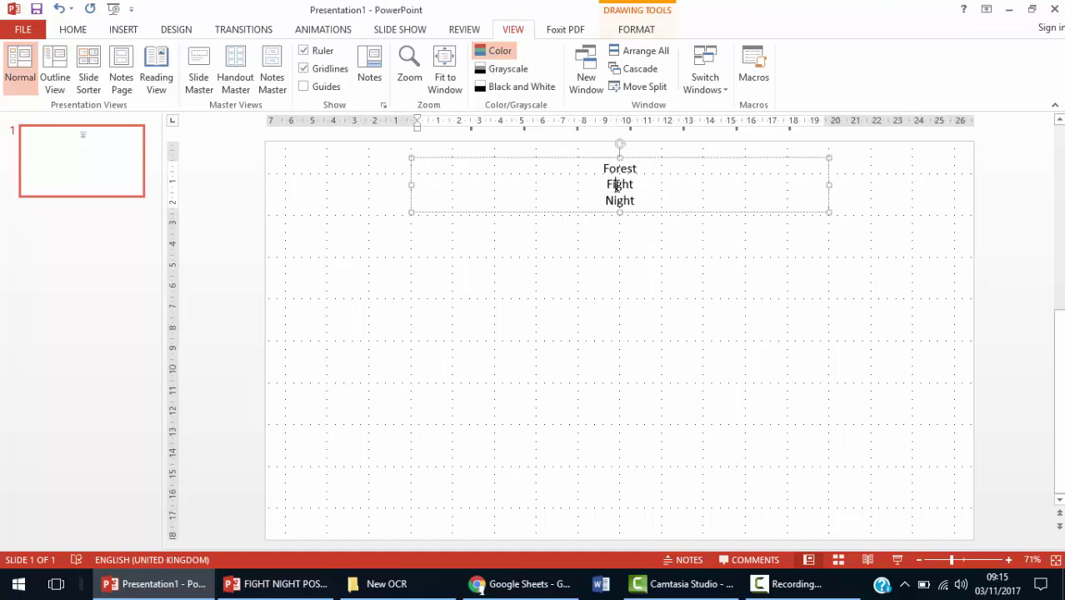
{"action": "key", "text": "ctrl+a"}
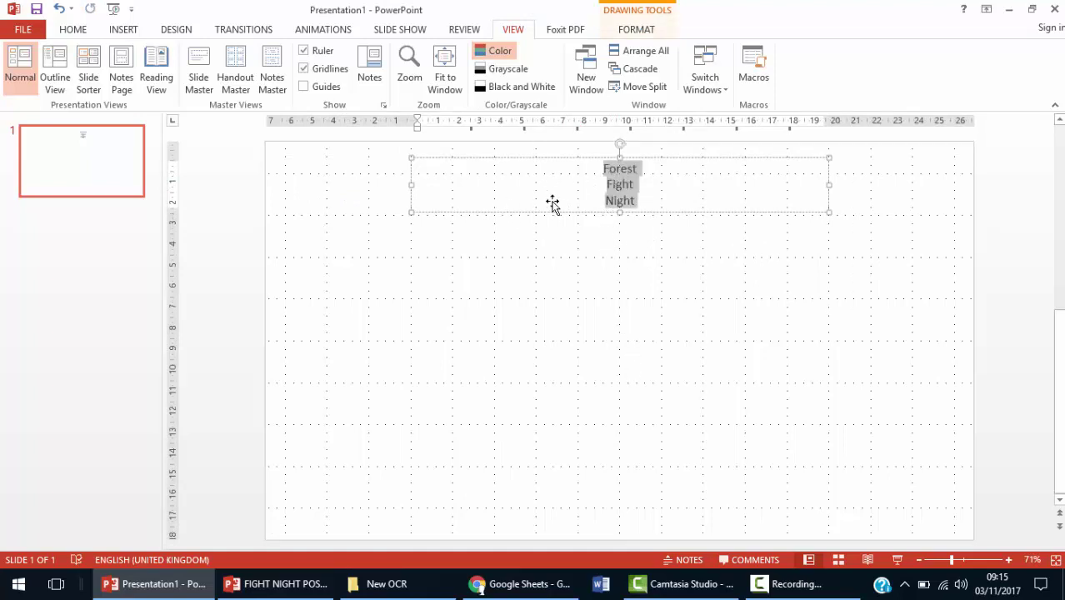
{"action": "left_click", "coordinate": [73, 30]}
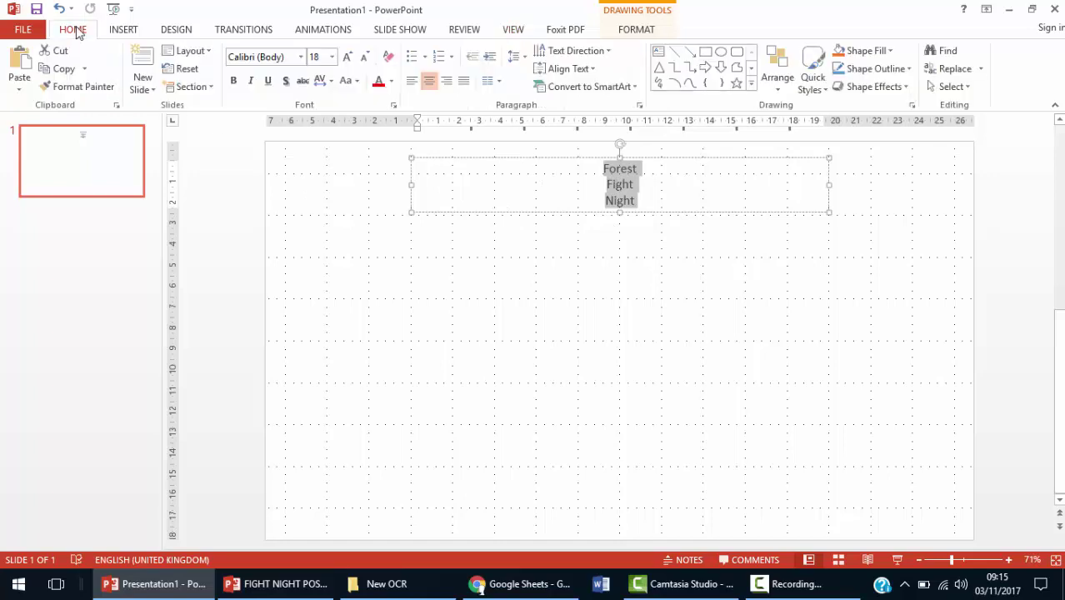
{"action": "double_click", "coordinate": [348, 57]}
{"action": "double_click", "coordinate": [348, 56]}
{"action": "left_click", "coordinate": [347, 56]}
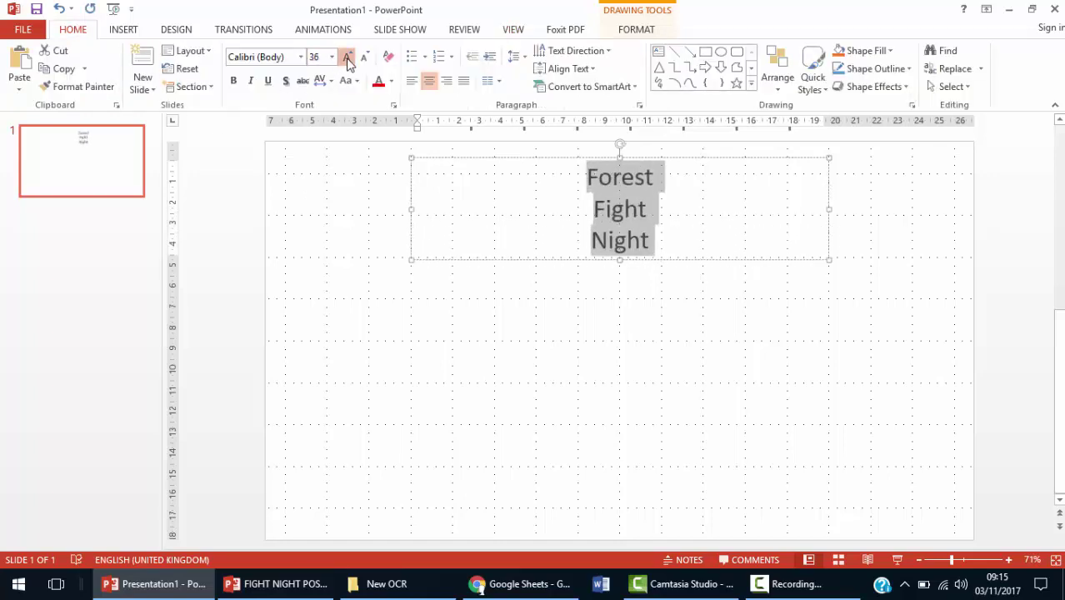
{"action": "double_click", "coordinate": [348, 56]}
{"action": "double_click", "coordinate": [347, 57]}
{"action": "double_click", "coordinate": [348, 57]}
{"action": "left_click", "coordinate": [348, 56]}
{"action": "left_click", "coordinate": [347, 56]}
{"action": "left_click", "coordinate": [348, 57]}
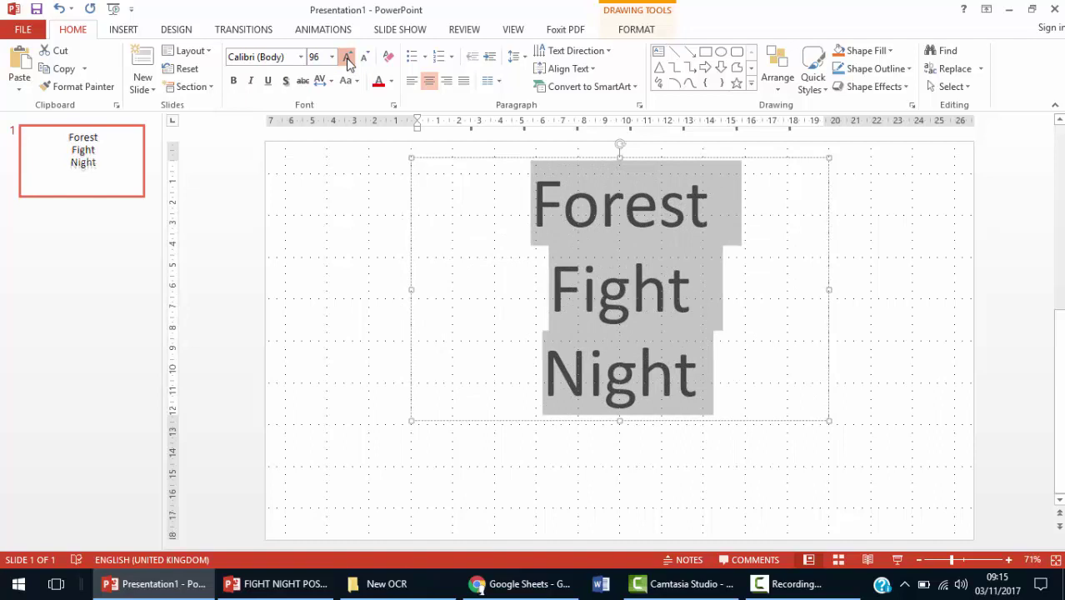
{"action": "double_click", "coordinate": [348, 56]}
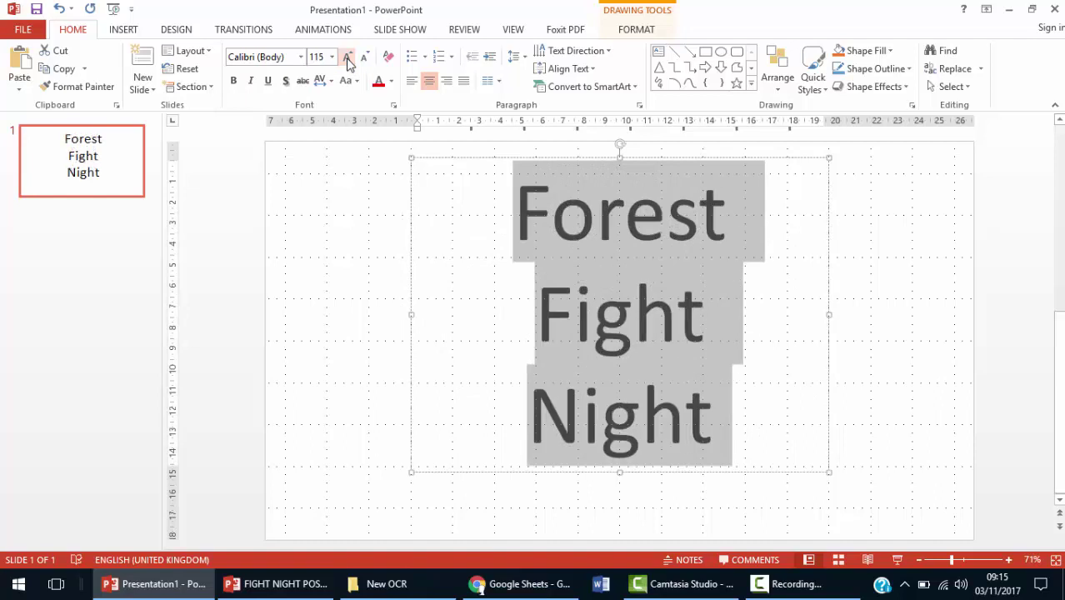
Set the title's font to Adobe Gothic Std B and change its case to UPPERCASE
{"action": "left_click", "coordinate": [302, 59]}
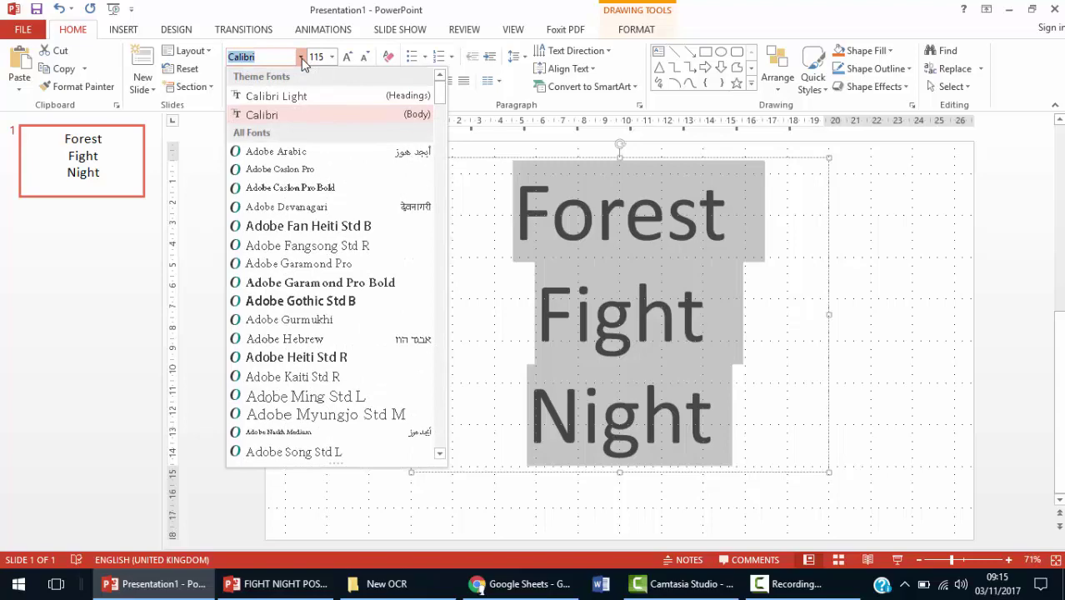
{"action": "left_click", "coordinate": [283, 305]}
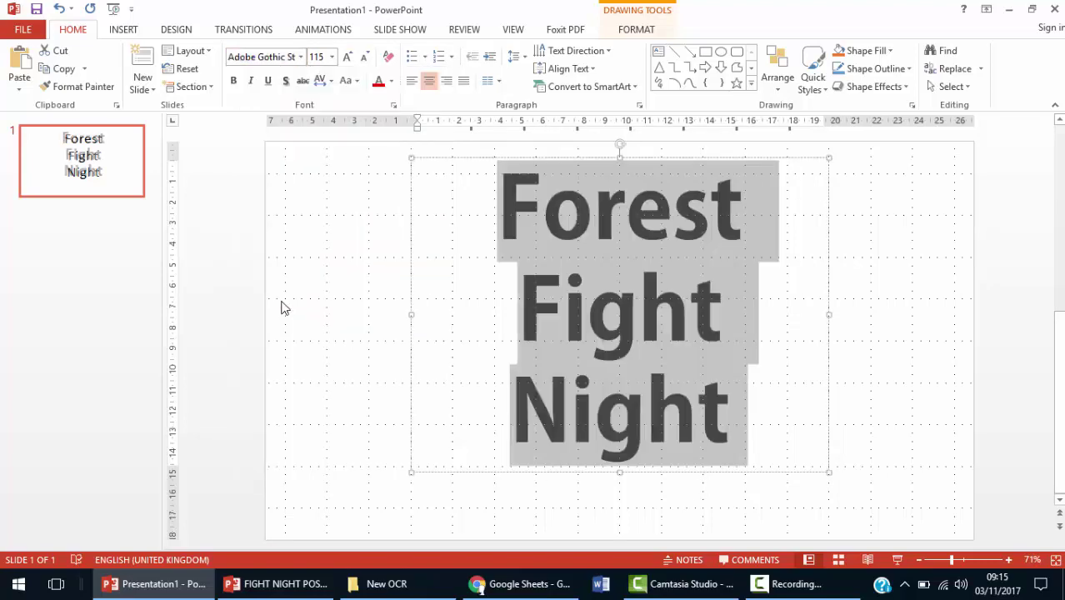
{"action": "left_click", "coordinate": [351, 82]}
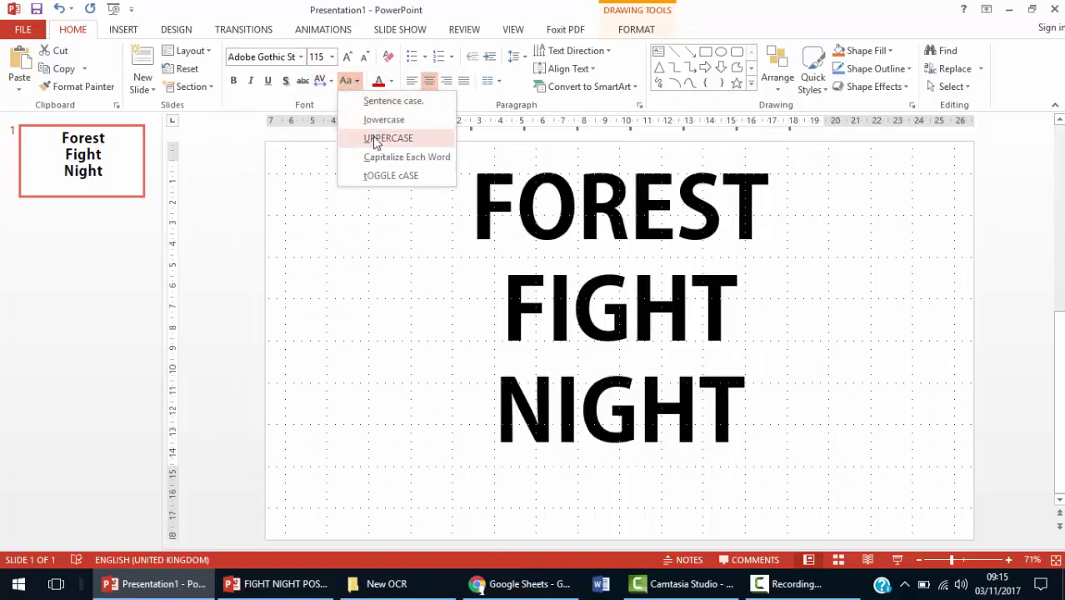
{"action": "left_click", "coordinate": [374, 139]}
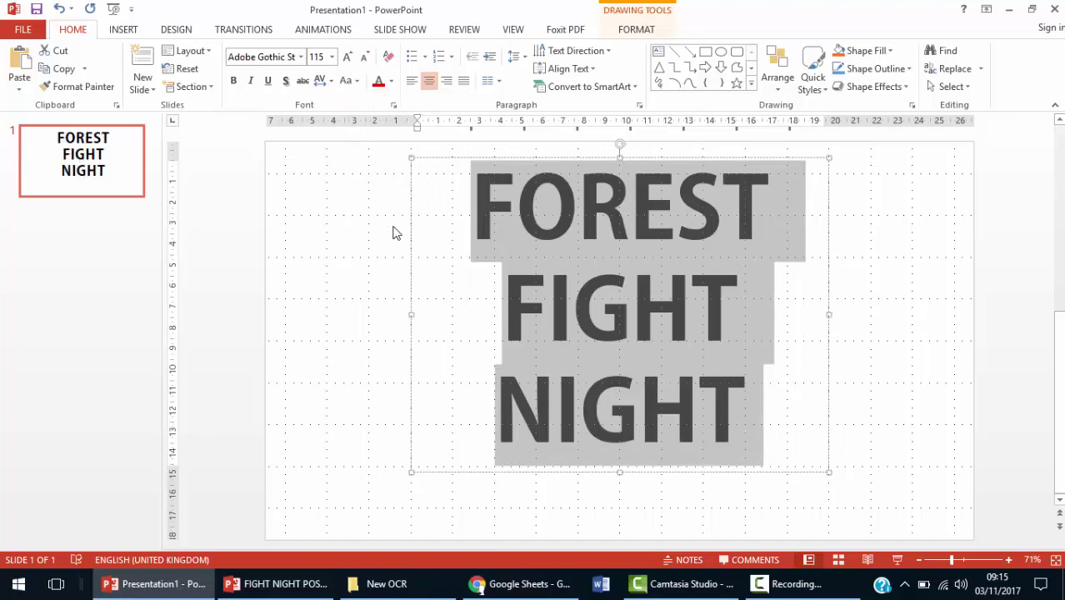
Colour the word FOREST in the title standard red
{"action": "left_click", "coordinate": [517, 221]}
{"action": "double_click", "coordinate": [528, 215]}
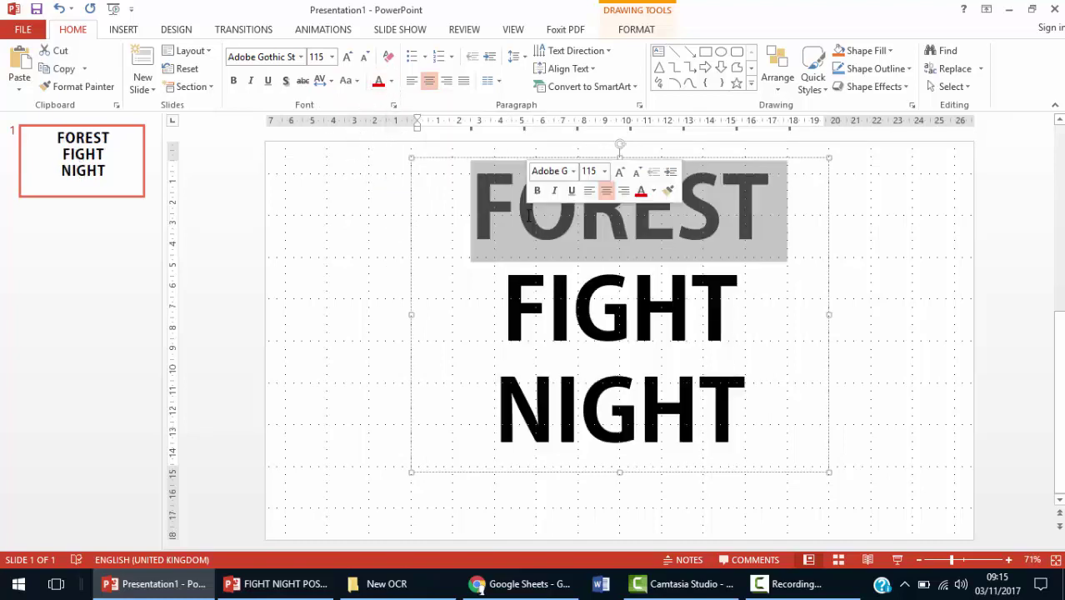
{"action": "left_click", "coordinate": [395, 87]}
{"action": "left_click", "coordinate": [389, 202]}
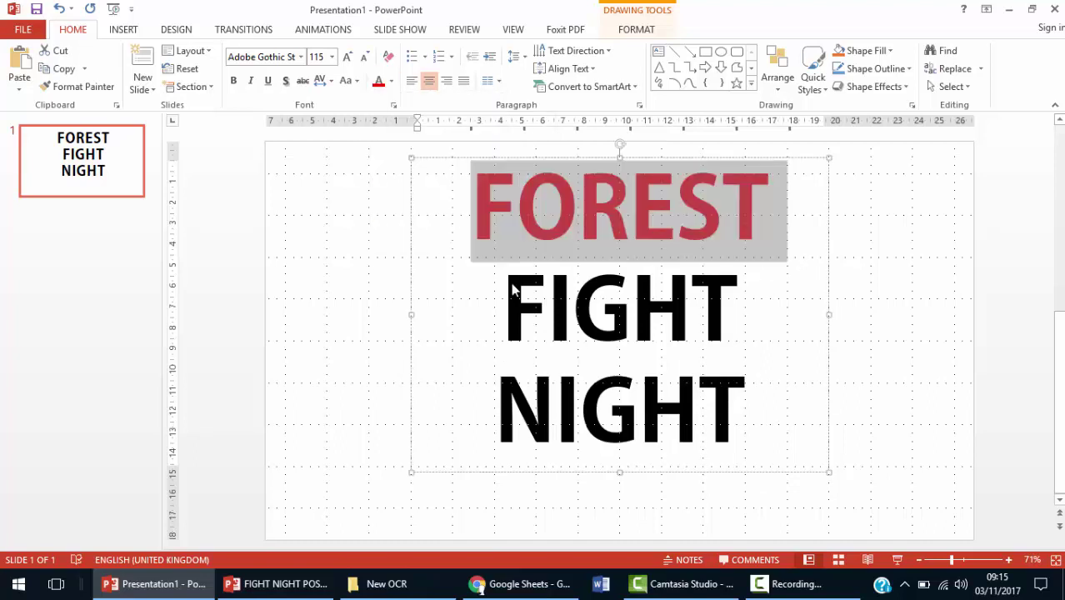
Colour the word FIGHT standard yellow and the word NIGHT blue
{"action": "double_click", "coordinate": [589, 344]}
{"action": "left_click", "coordinate": [391, 81]}
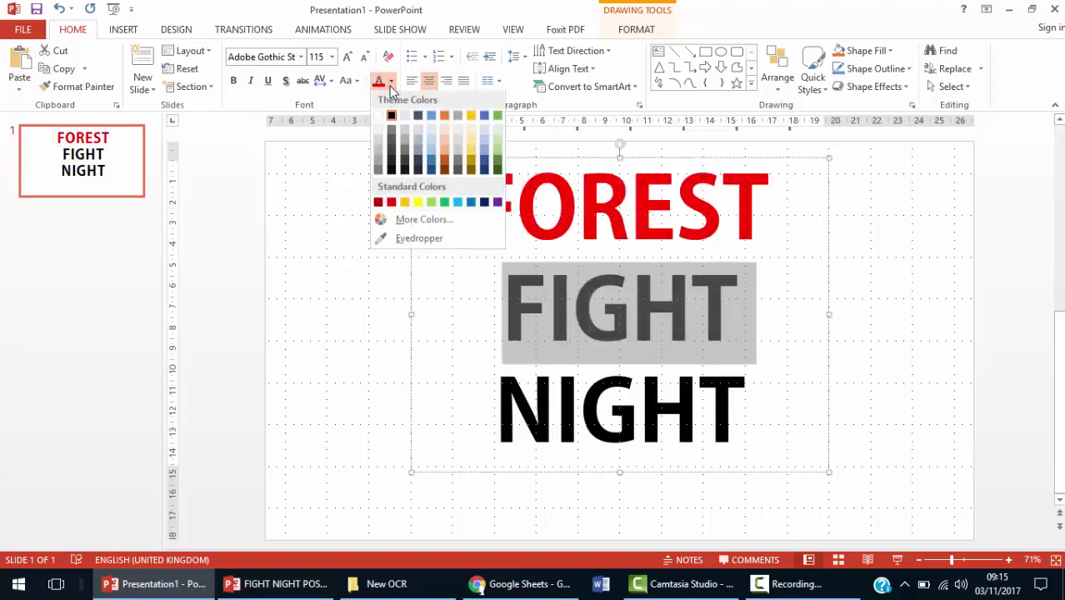
{"action": "left_click", "coordinate": [414, 202]}
{"action": "double_click", "coordinate": [565, 442]}
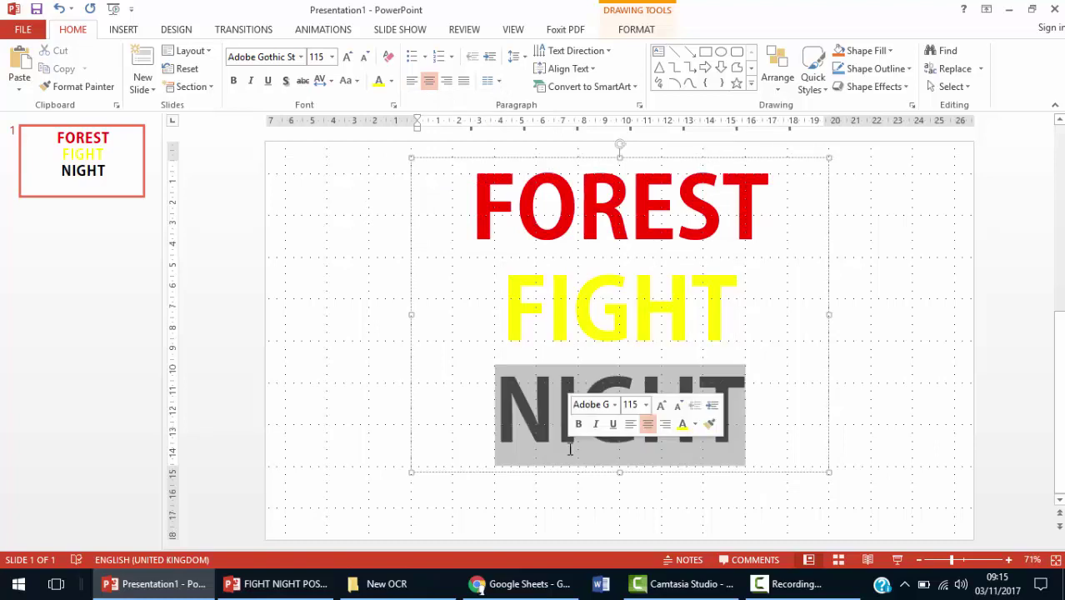
{"action": "left_click", "coordinate": [391, 80]}
{"action": "left_click", "coordinate": [431, 156]}
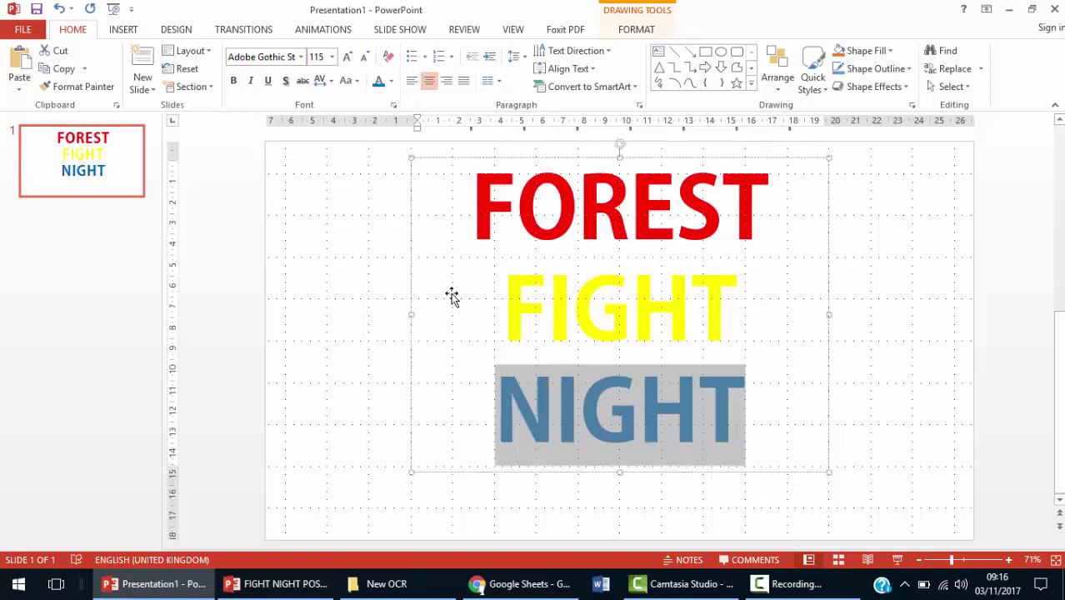
Add a black text outline to all three words of the title
{"action": "left_click", "coordinate": [623, 218]}
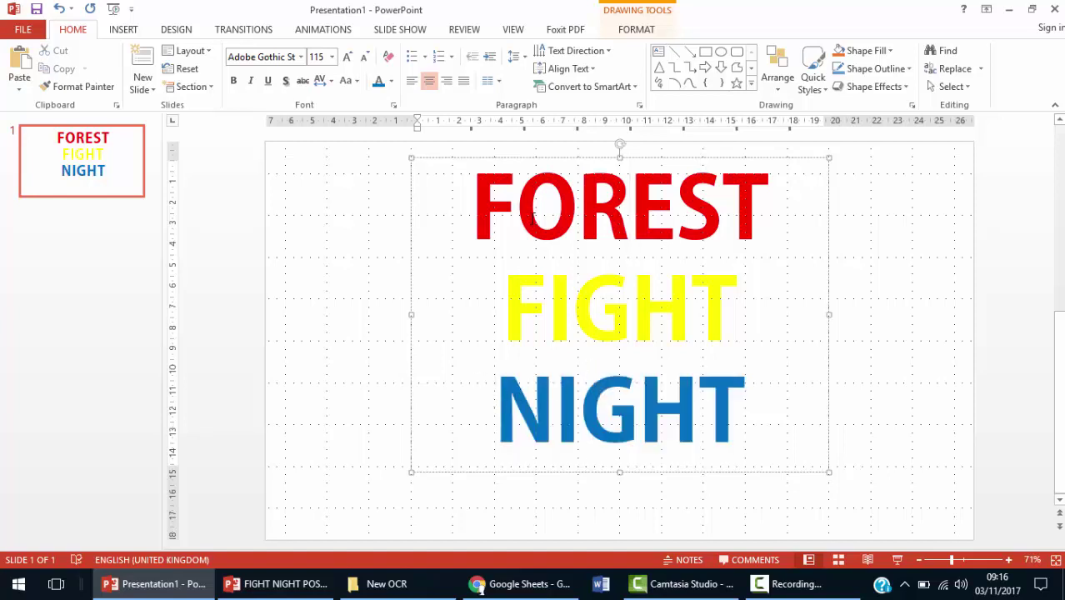
{"action": "key", "text": "ctrl+a"}
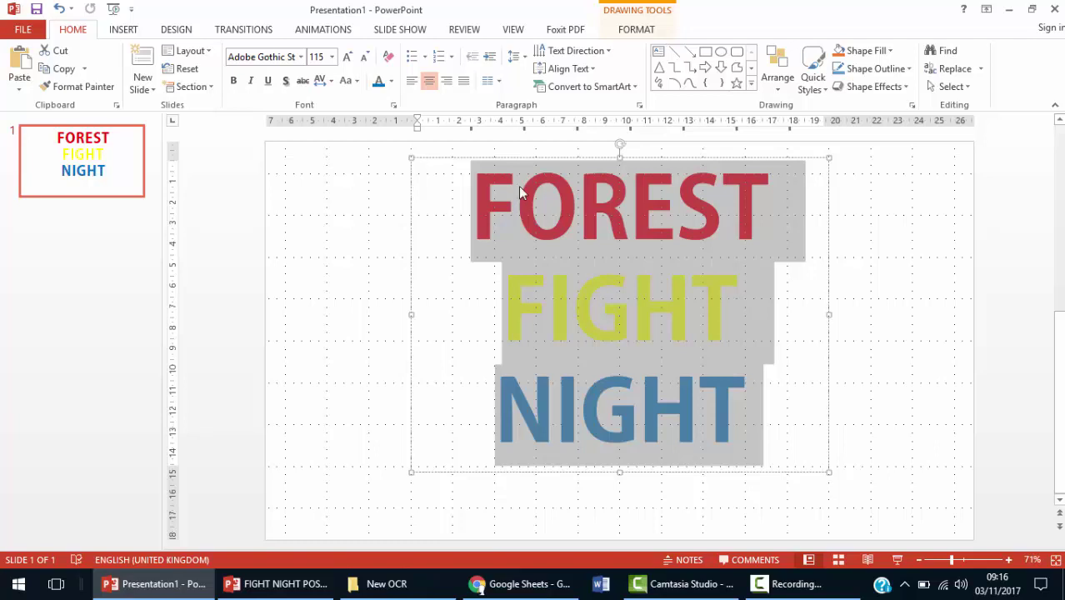
{"action": "left_click", "coordinate": [638, 32]}
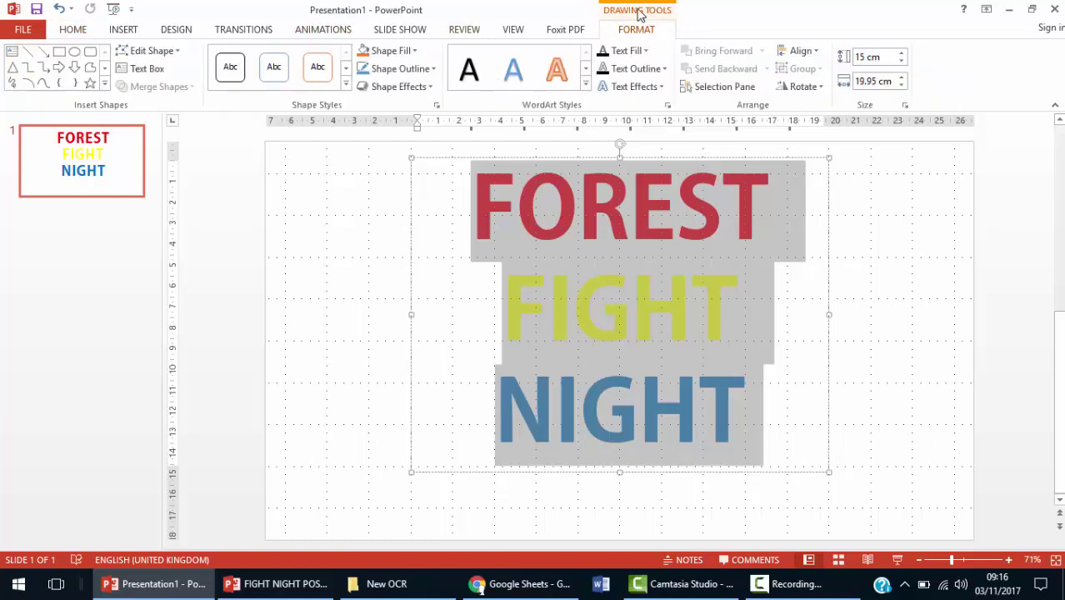
{"action": "left_click", "coordinate": [605, 73]}
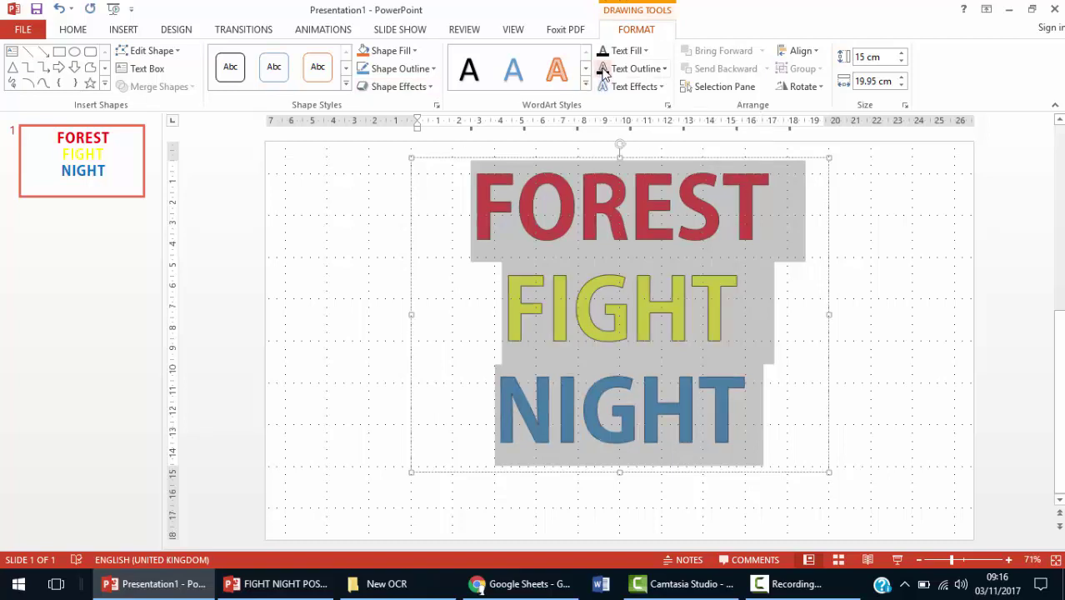
{"action": "left_click", "coordinate": [405, 256]}
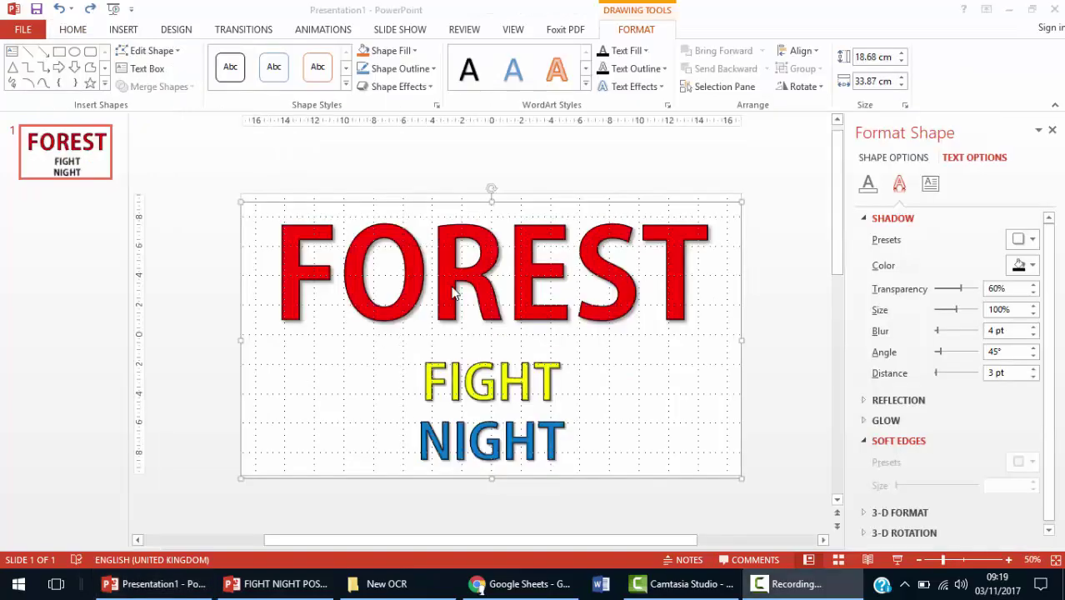
Apply the first Outer shadow preset to the word FOREST
{"action": "triple_click", "coordinate": [432, 293]}
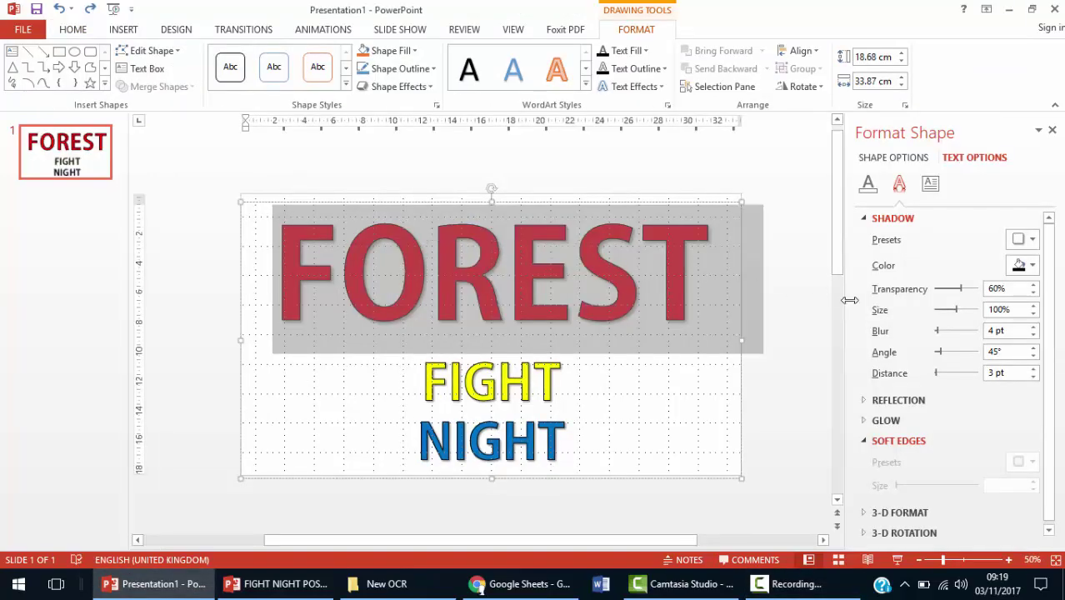
{"action": "left_click", "coordinate": [1030, 240]}
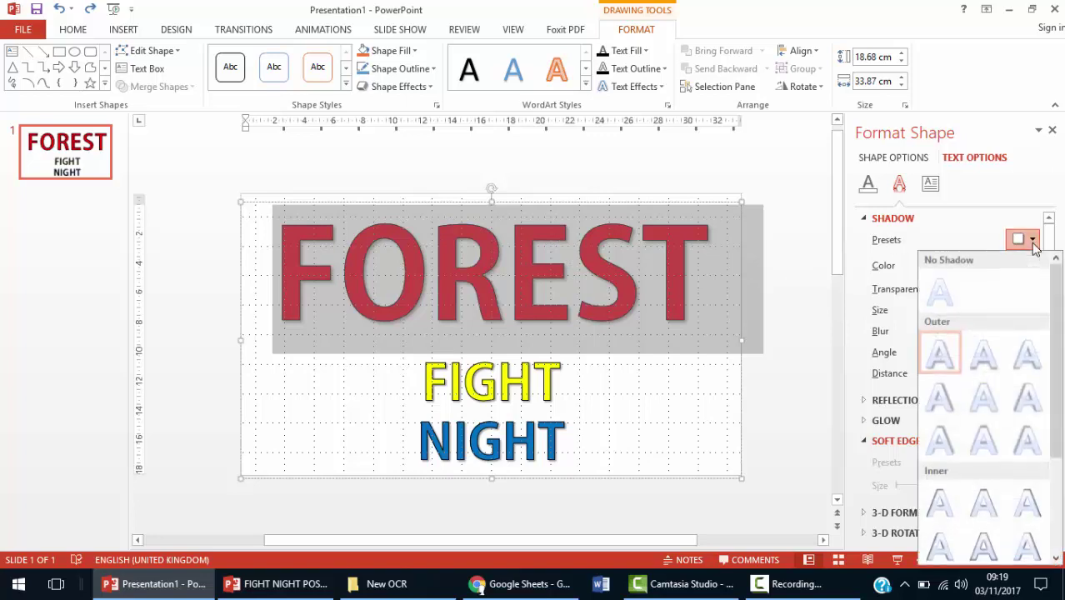
{"action": "left_click", "coordinate": [944, 351]}
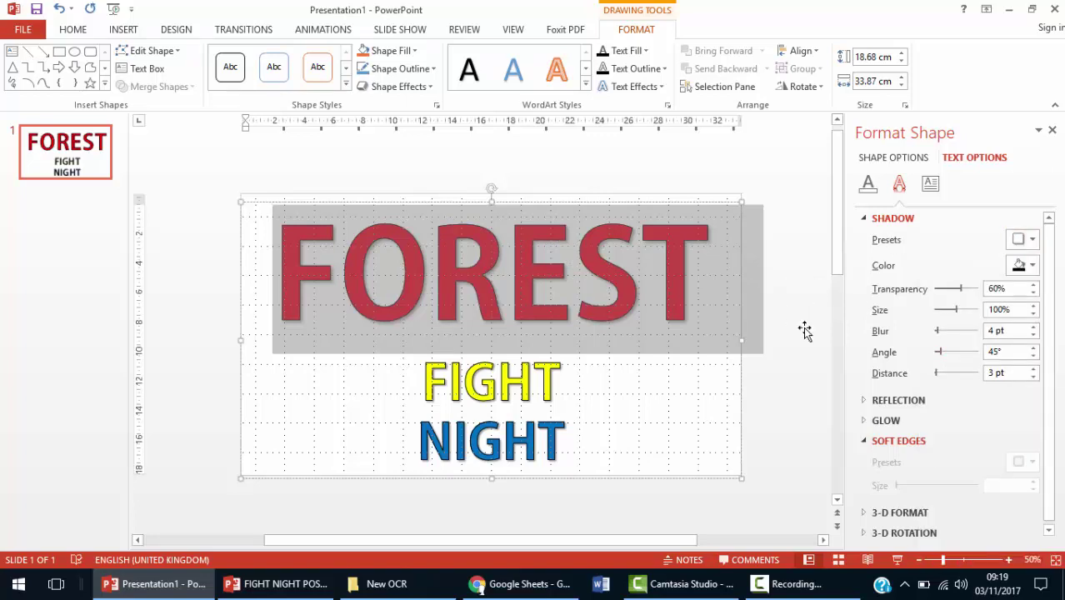
Increase the blur of the shadow on the word FOREST to 32 pt
{"action": "left_click", "coordinate": [740, 298]}
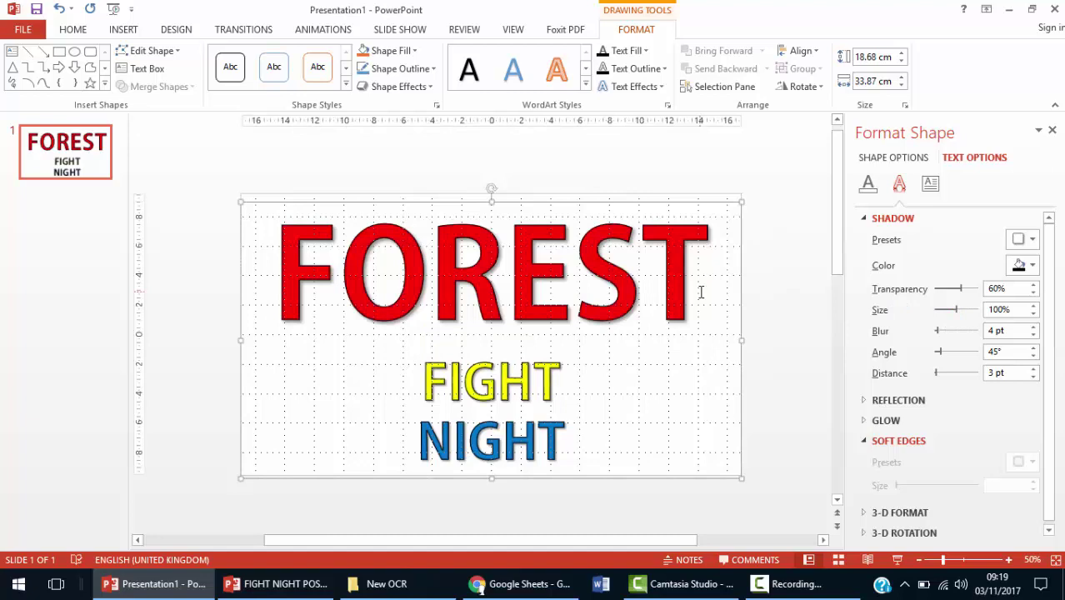
{"action": "triple_click", "coordinate": [699, 290]}
{"action": "mouse_move", "coordinate": [956, 310]}
{"action": "left_mouse_down"}
{"action": "mouse_move", "coordinate": [964, 317]}
{"action": "mouse_move", "coordinate": [957, 311]}
{"action": "mouse_move", "coordinate": [940, 331]}
{"action": "mouse_move", "coordinate": [968, 317]}
{"action": "mouse_move", "coordinate": [958, 316]}
{"action": "left_mouse_up"}
{"action": "left_click", "coordinate": [741, 383]}
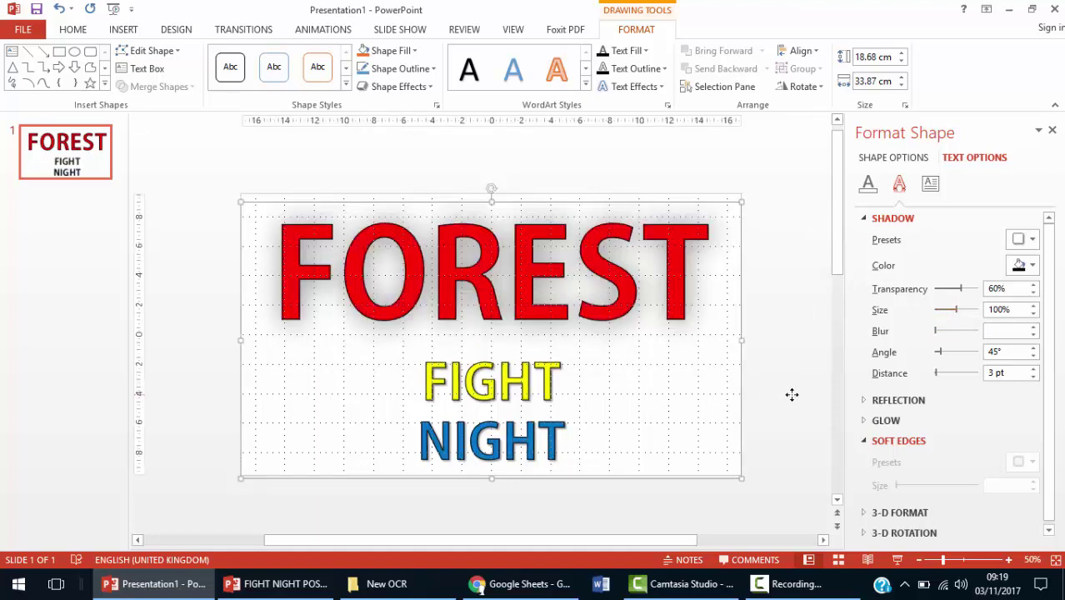
{"action": "double_click", "coordinate": [617, 330]}
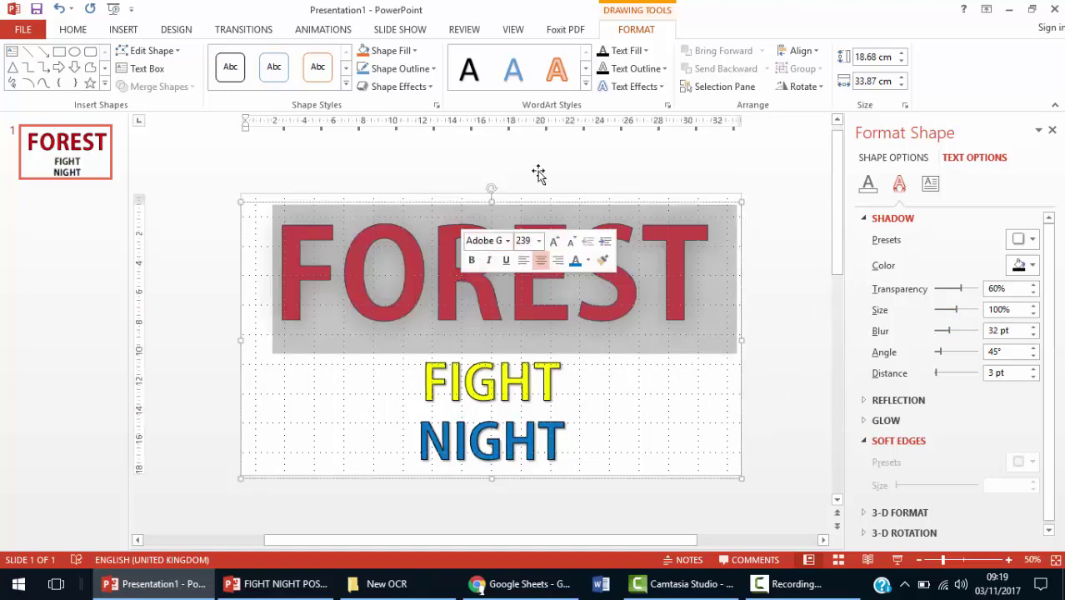
{"action": "left_click", "coordinate": [642, 71]}
{"action": "left_click", "coordinate": [645, 73]}
{"action": "left_click", "coordinate": [636, 87]}
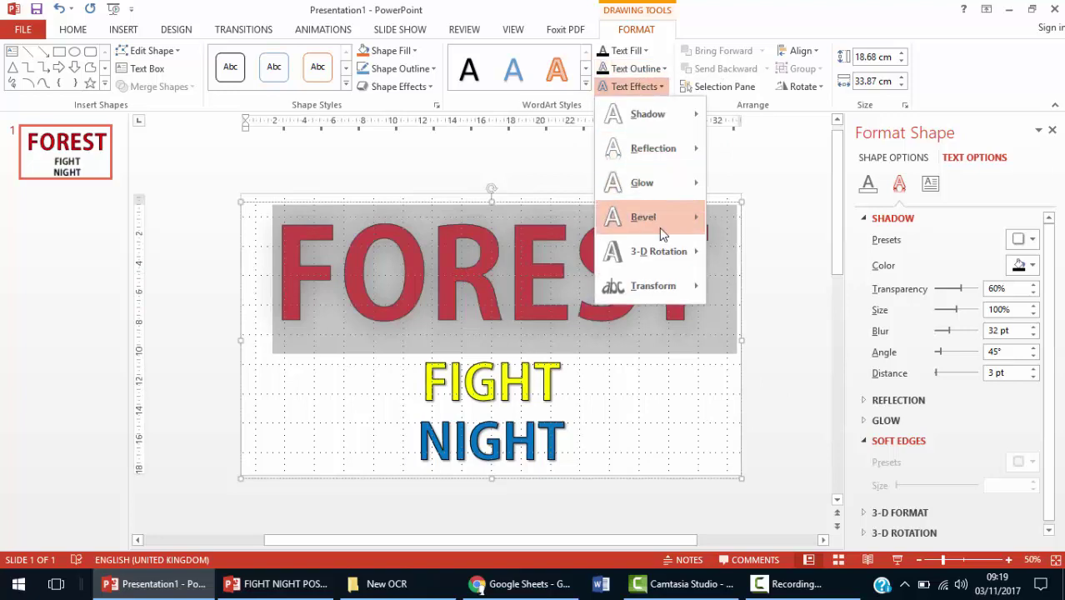
{"action": "mouse_move", "coordinate": [659, 228]}
{"action": "left_click", "coordinate": [734, 350]}
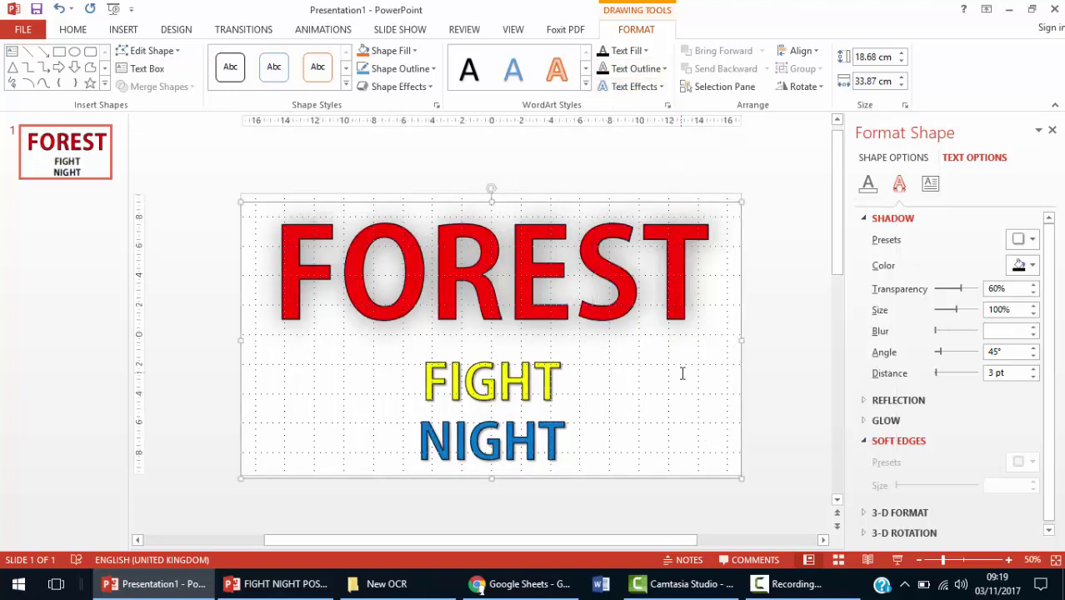
{"action": "left_click", "coordinate": [681, 373]}
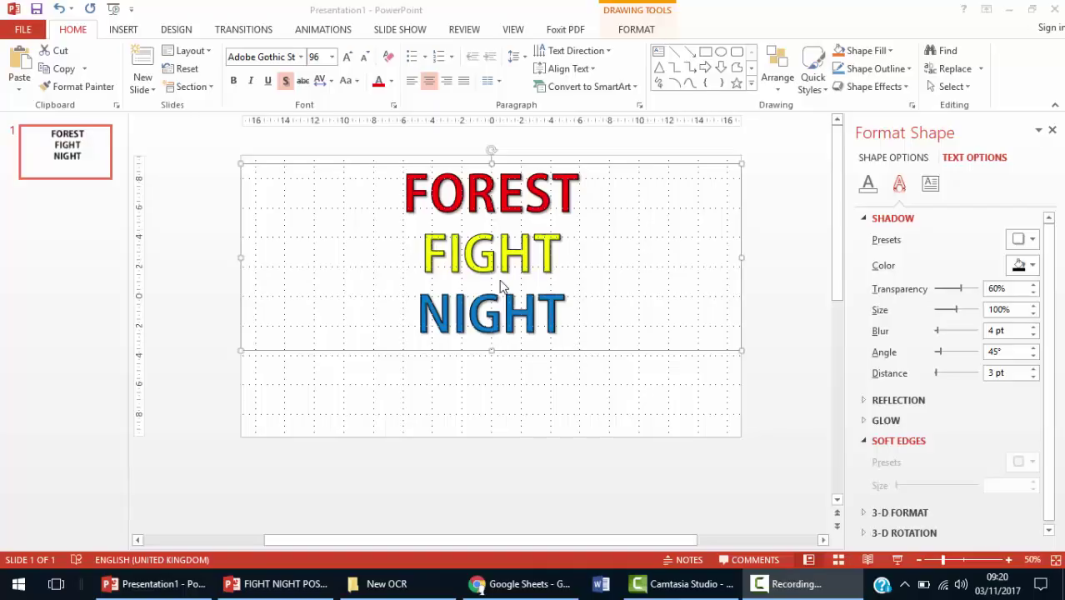
Apply a perspective 3-D rotation preset that tilts the text backwards (Y rotation 324.8°) to all three title words
{"action": "double_click", "coordinate": [469, 200]}
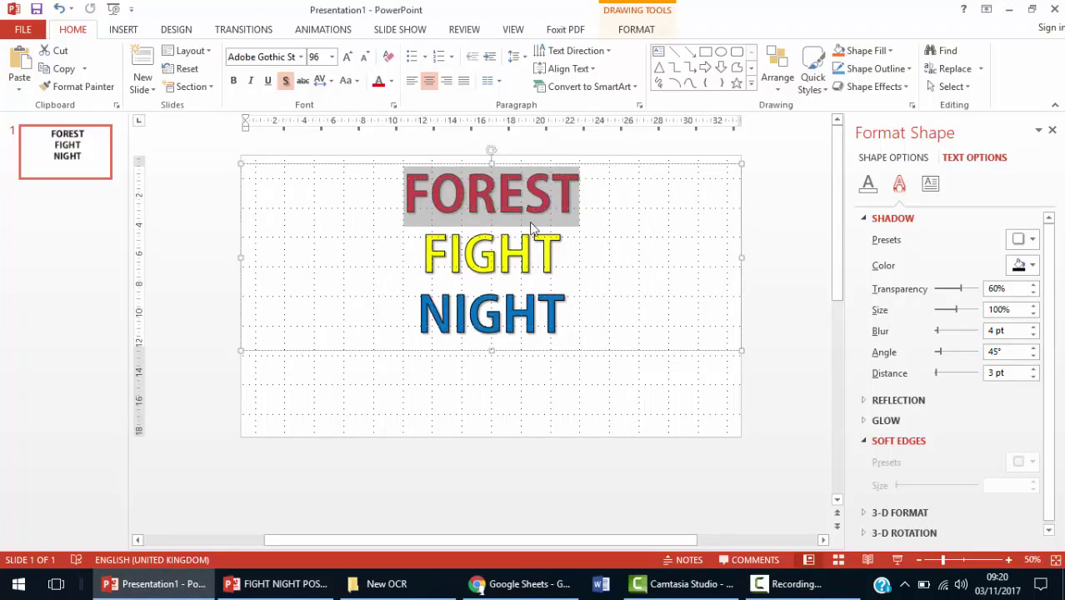
{"action": "key", "text": "ctrl+a"}
{"action": "left_click", "coordinate": [636, 32]}
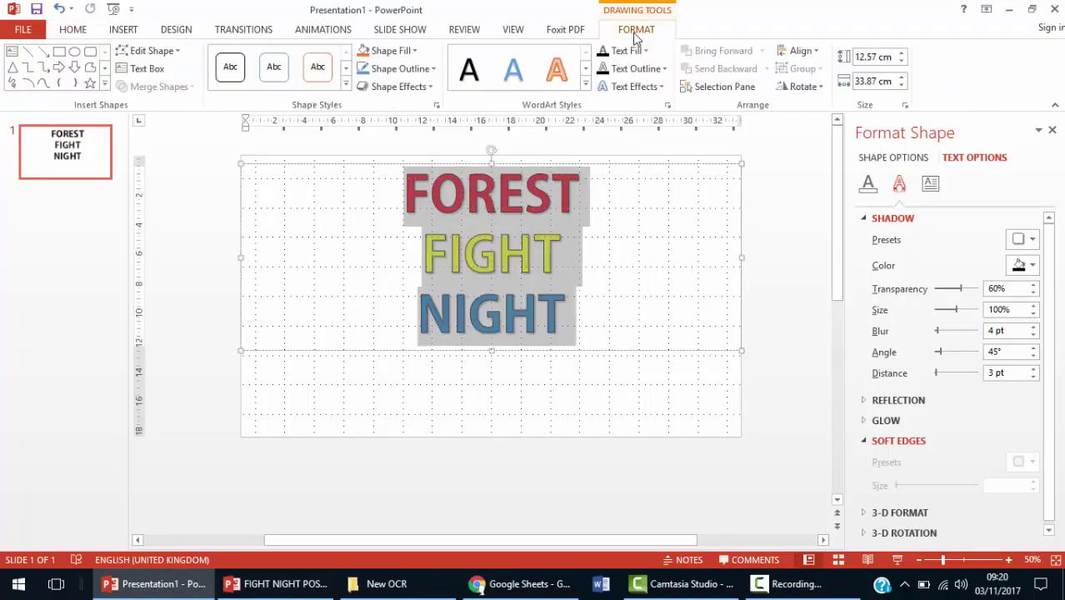
{"action": "left_click", "coordinate": [635, 87]}
{"action": "mouse_move", "coordinate": [674, 253]}
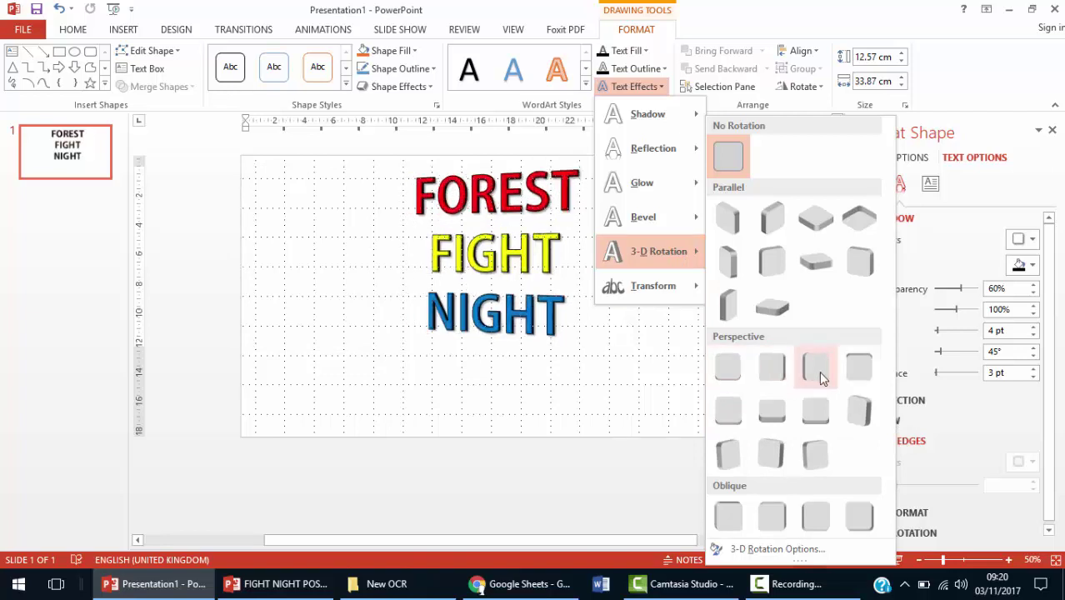
{"action": "left_click", "coordinate": [771, 413]}
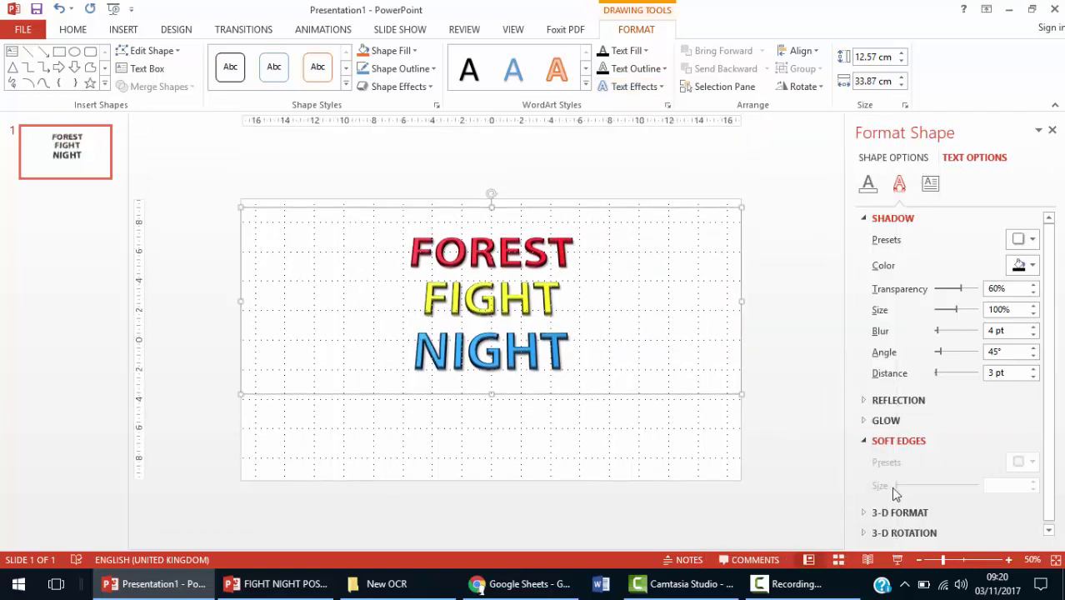
Examine the 3-D Format and 3-D Rotation settings of the title text and deselect the text box
{"action": "left_click", "coordinate": [896, 512]}
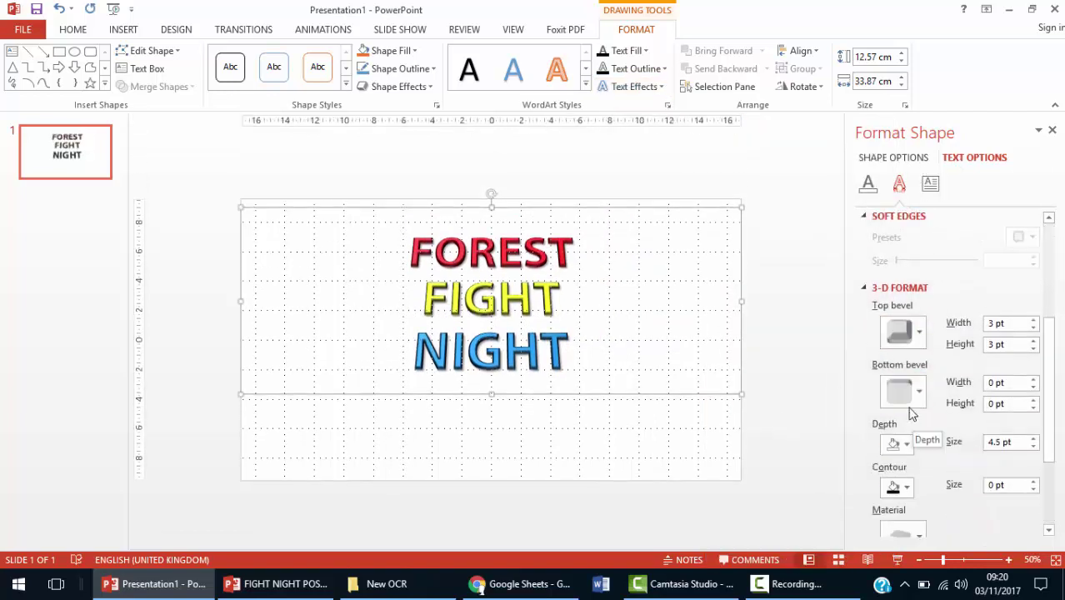
{"action": "scroll", "coordinate": [900, 383], "scroll_direction": "down", "scroll_amount": 3}
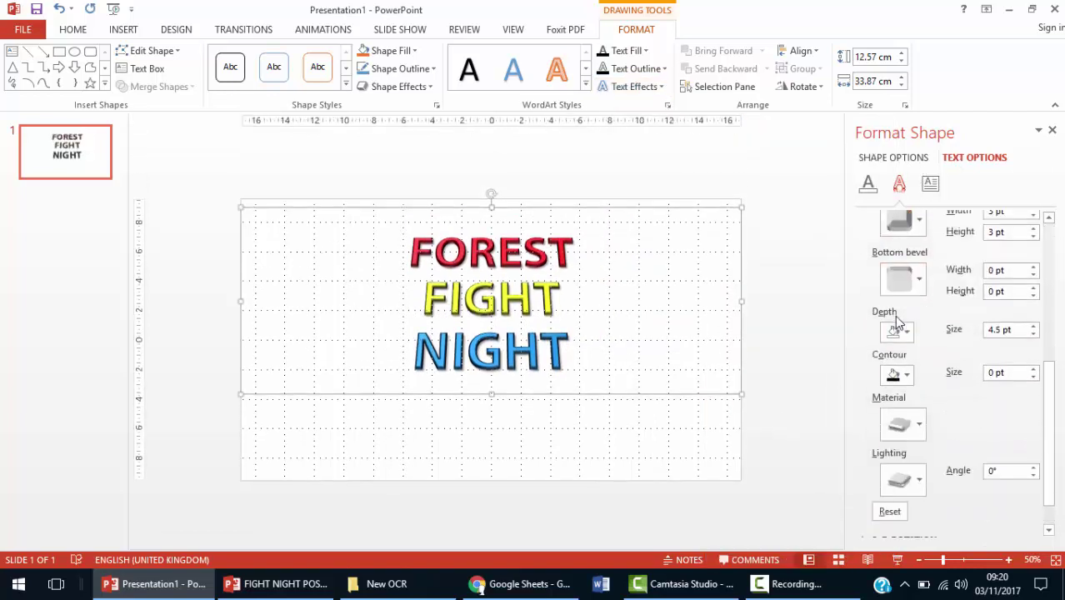
{"action": "left_click", "coordinate": [868, 530]}
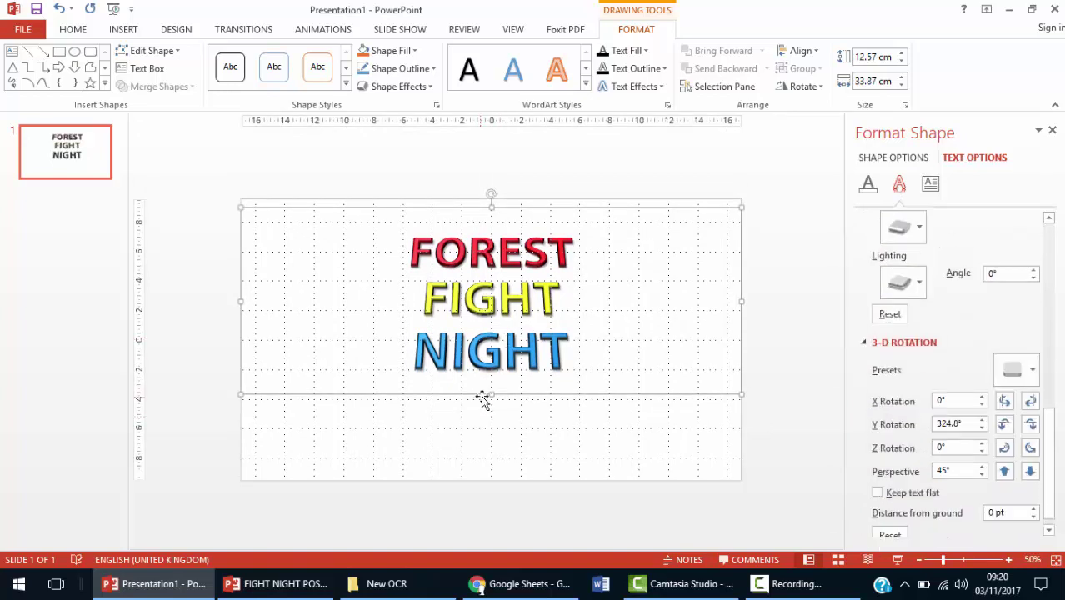
{"action": "left_click_drag", "start_coordinate": [492, 394], "coordinate": [492, 421]}
{"action": "left_click", "coordinate": [466, 474]}
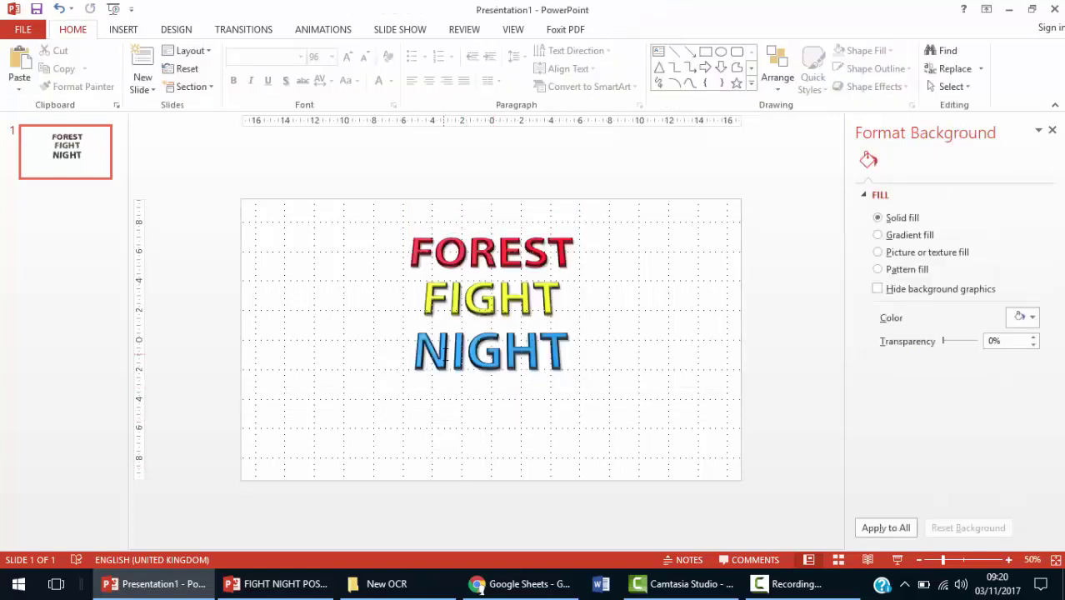
{"action": "left_click", "coordinate": [801, 584]}
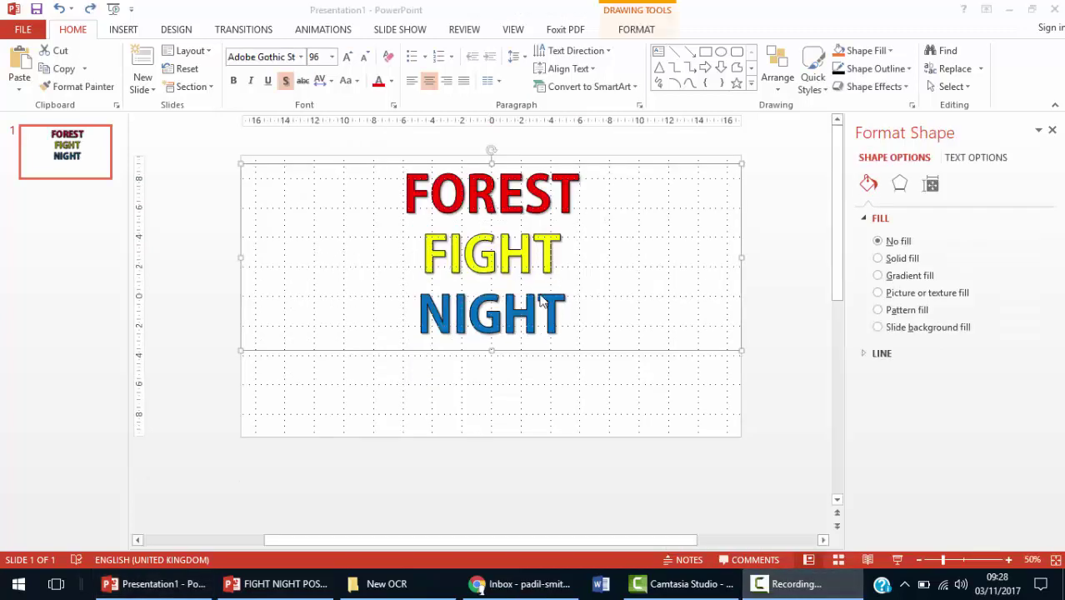
Delete the words FIGHT and NIGHT so that only FOREST is left in the title text box
{"action": "left_click", "coordinate": [560, 319]}
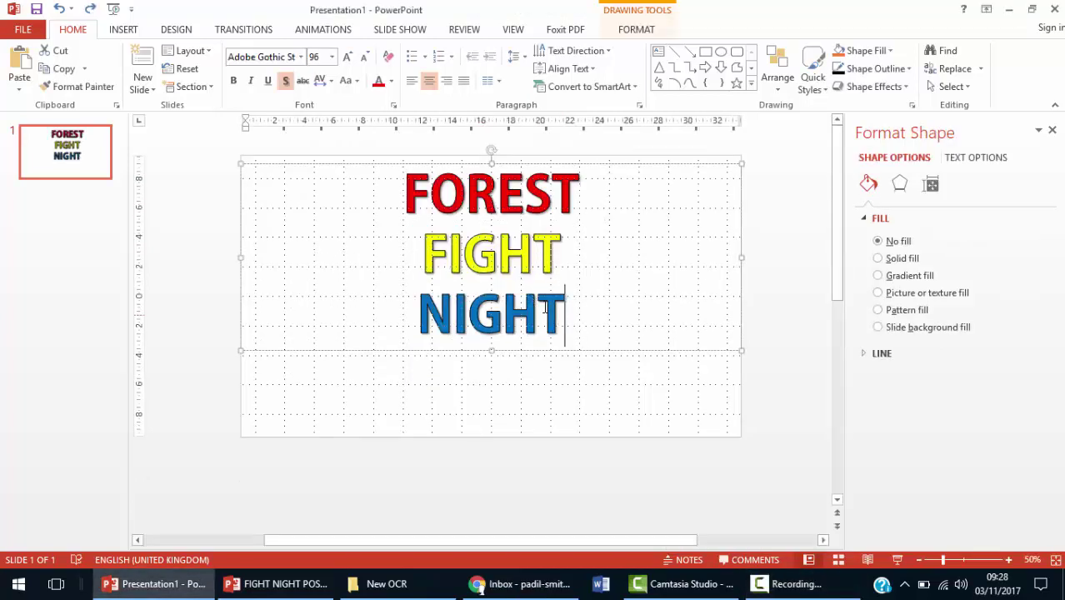
{"action": "left_click_drag", "start_coordinate": [560, 319], "coordinate": [461, 259]}
{"action": "key", "text": "BackSpace"}
{"action": "key", "text": "BackSpace"}
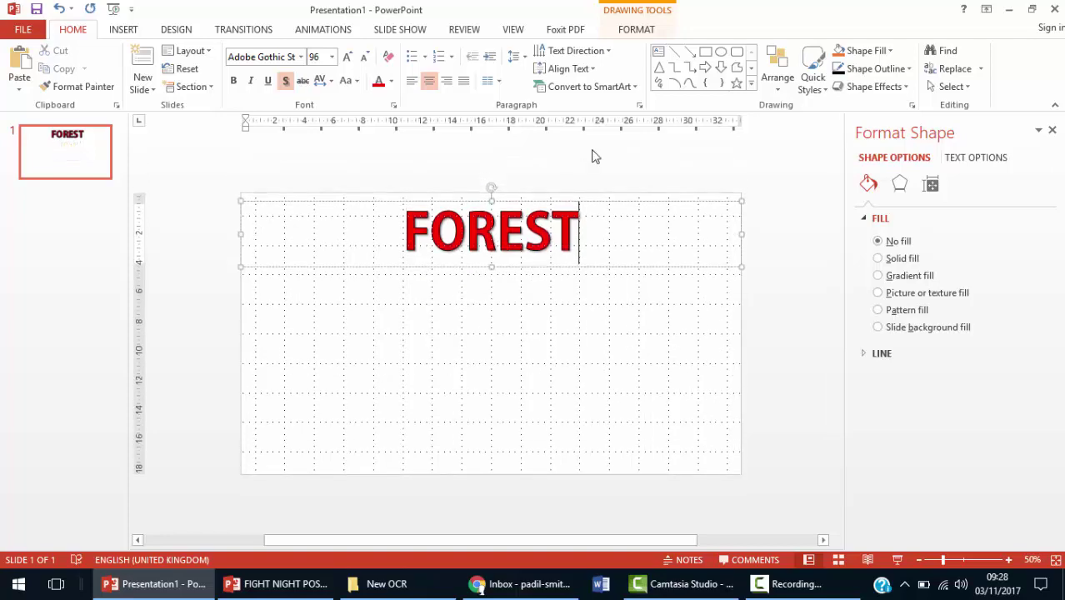
Apply the translucent orange Quick Style to the FOREST text box and give the shape an outer shadow
{"action": "left_click", "coordinate": [816, 66]}
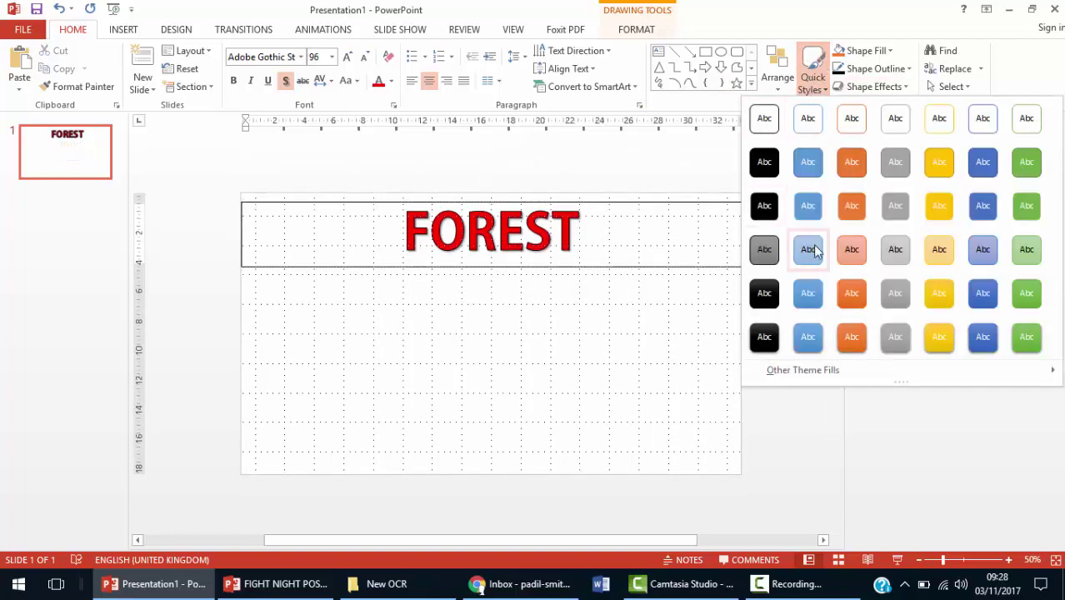
{"action": "left_click", "coordinate": [851, 249]}
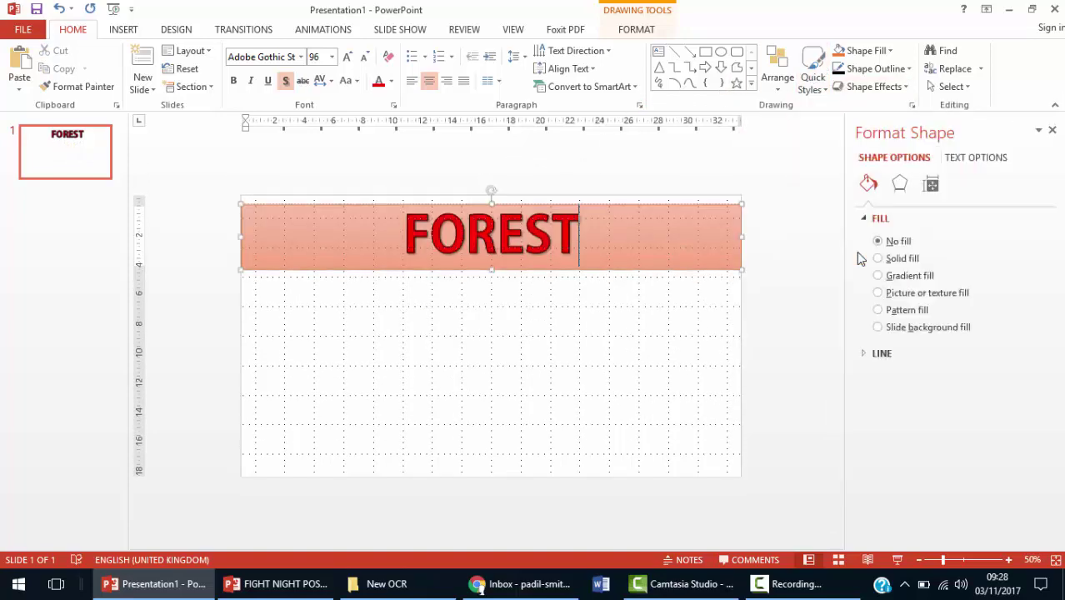
{"action": "left_click", "coordinate": [644, 30]}
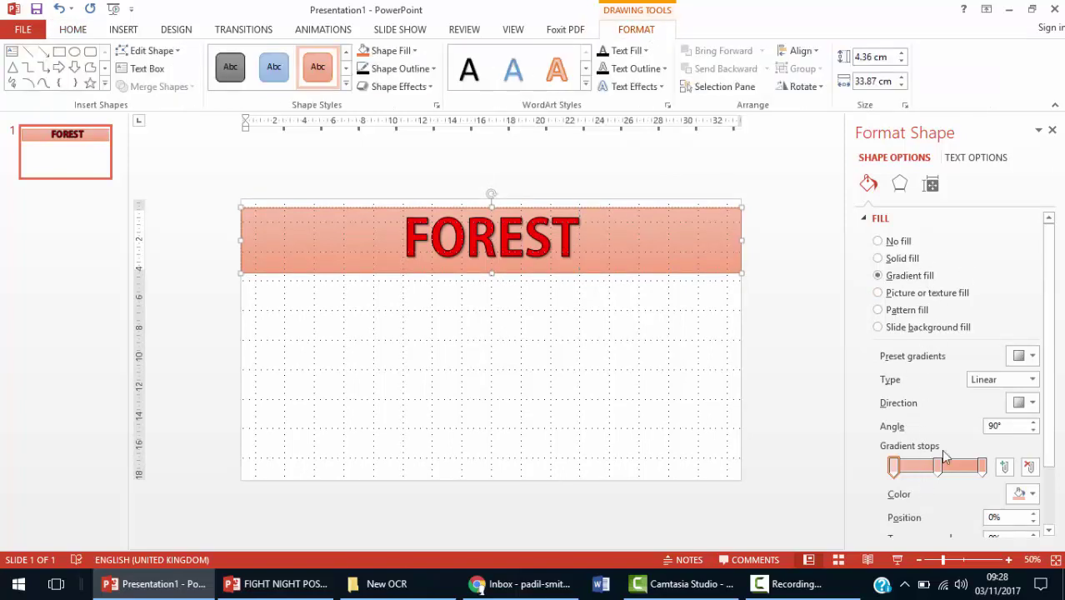
{"action": "left_click", "coordinate": [397, 92]}
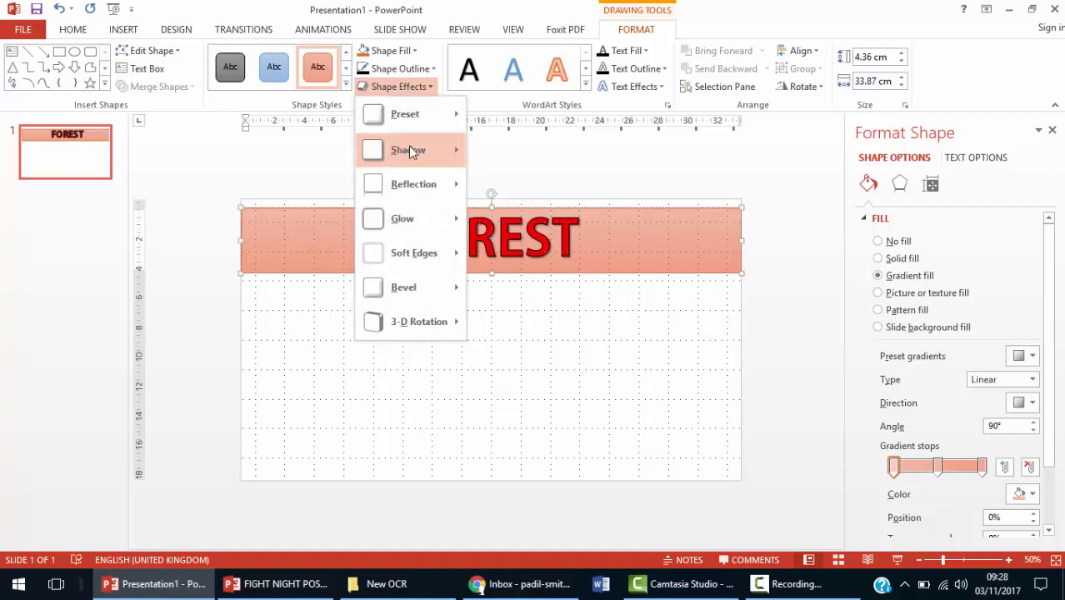
{"action": "mouse_move", "coordinate": [408, 146]}
{"action": "left_click", "coordinate": [490, 225]}
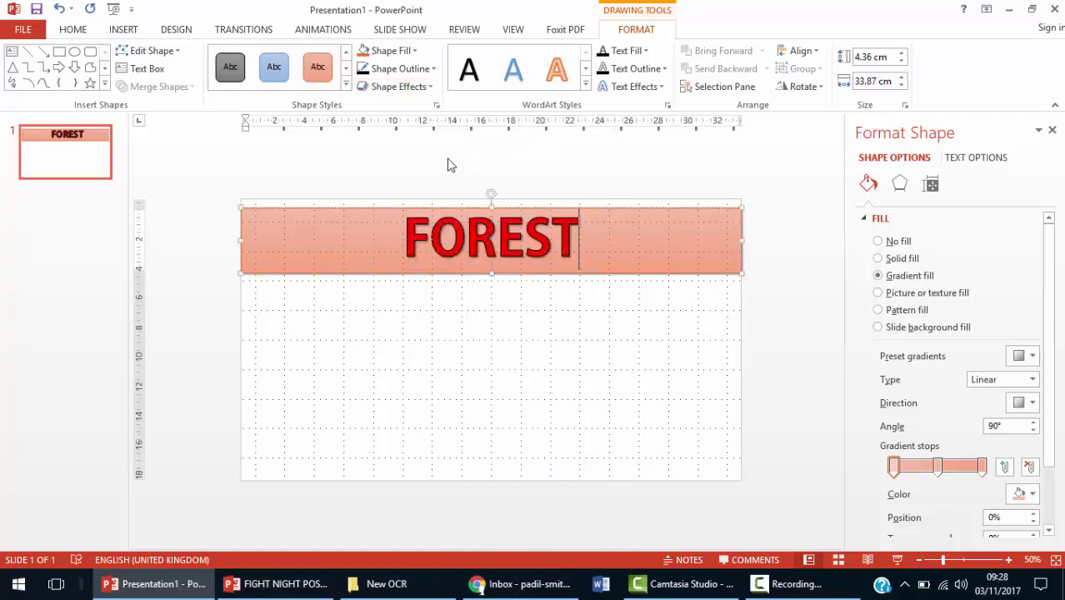
Give the FOREST text box a black shape outline and narrow the box to about 15.08 cm
{"action": "left_click", "coordinate": [391, 69]}
{"action": "left_click", "coordinate": [380, 112]}
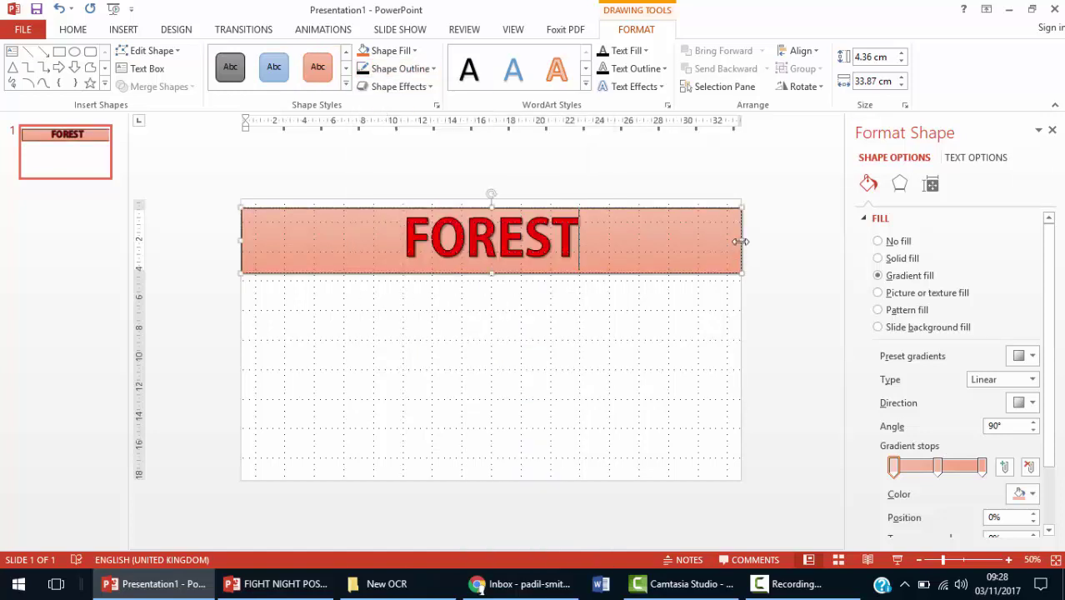
{"action": "left_click_drag", "start_coordinate": [737, 252], "coordinate": [464, 250]}
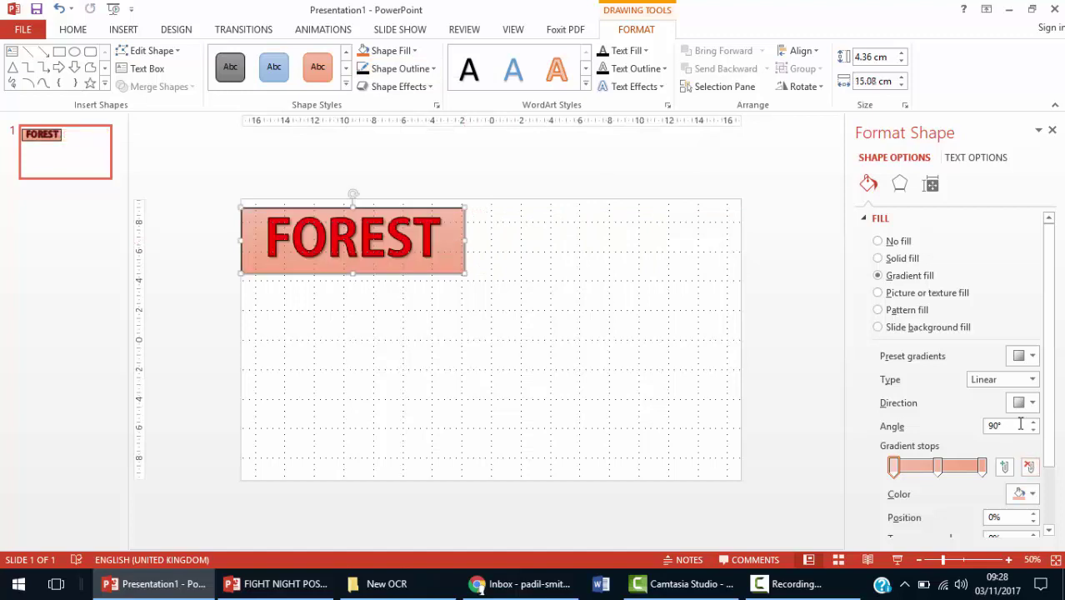
Fill the FOREST box with the dark orange radial preset gradient, colour its first gradient stop standard yellow, and select the last stop
{"action": "left_click", "coordinate": [1031, 357]}
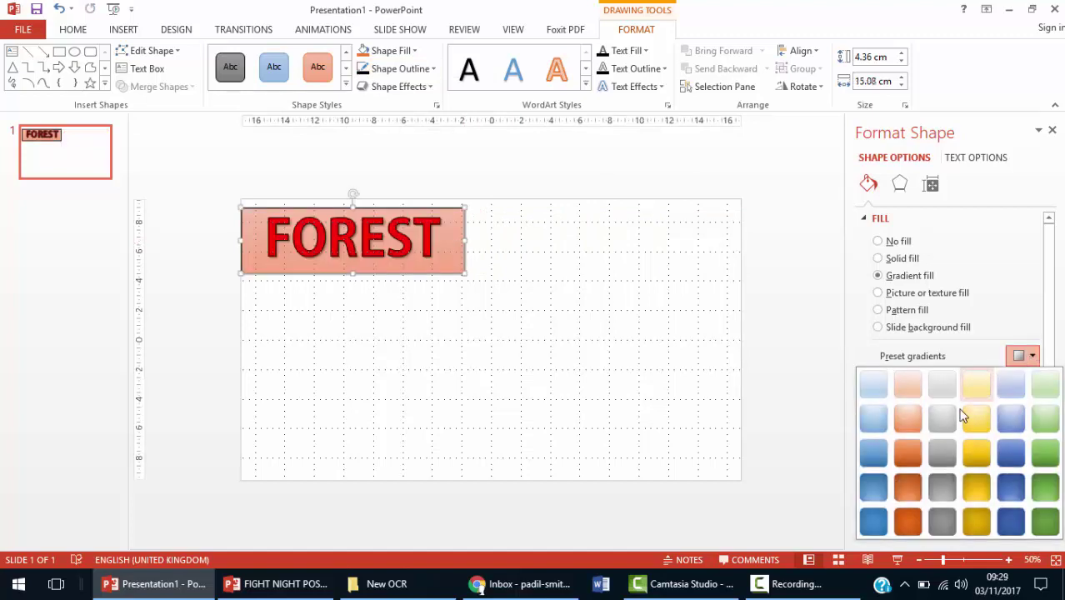
{"action": "left_click", "coordinate": [899, 486]}
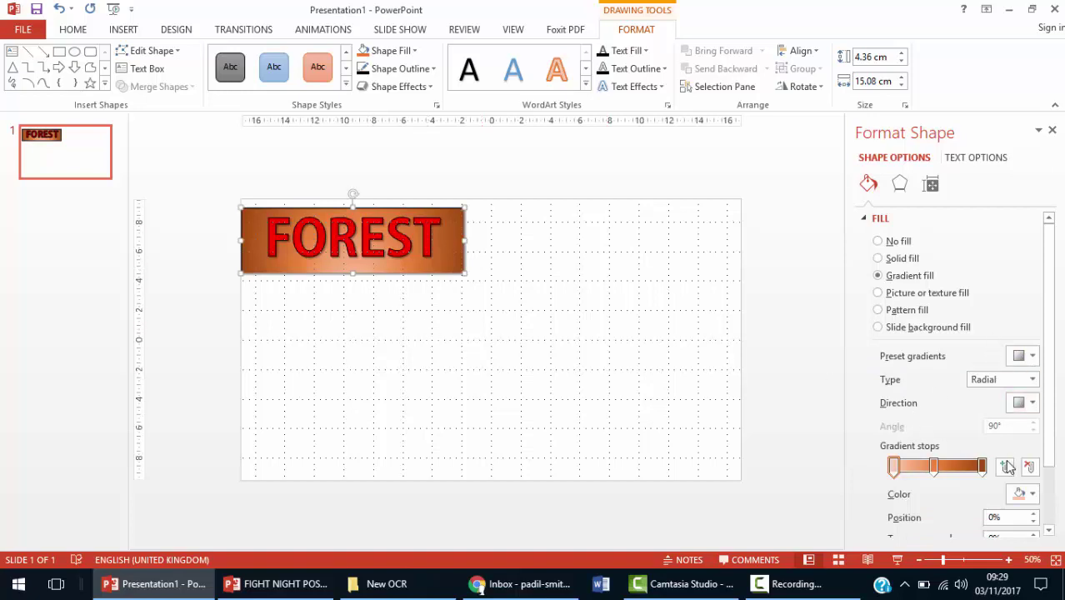
{"action": "left_click", "coordinate": [1027, 493]}
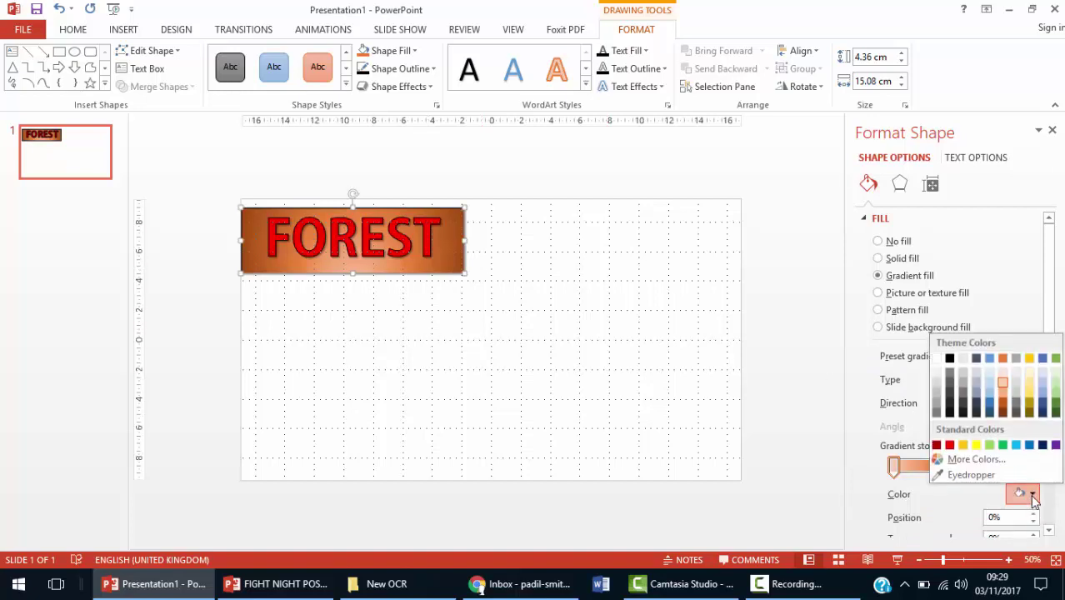
{"action": "left_click", "coordinate": [976, 445]}
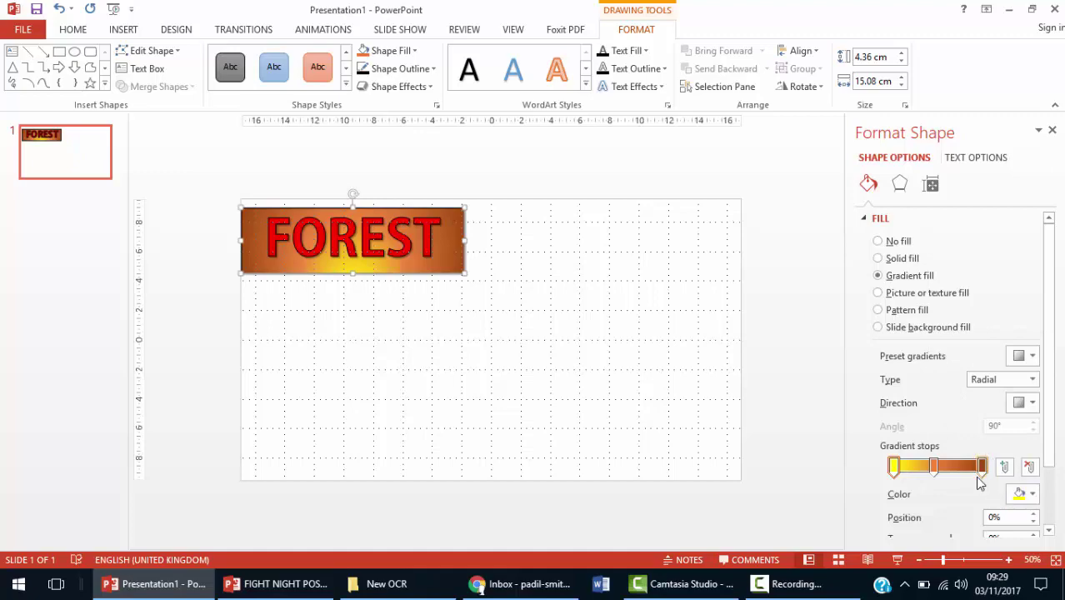
{"action": "left_click", "coordinate": [982, 468]}
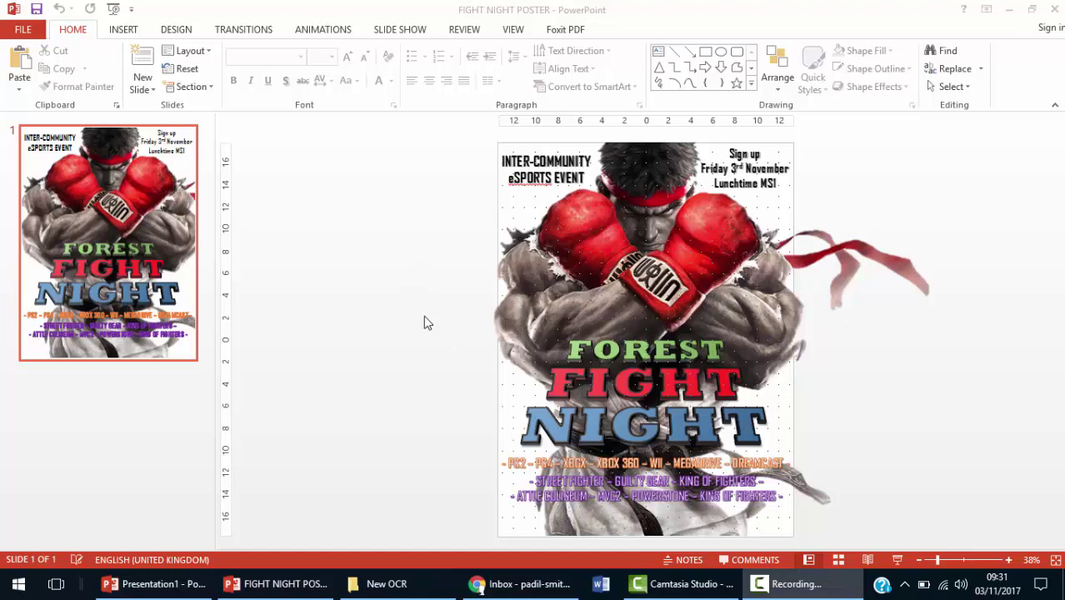
Switch to the FIGHT NIGHT POSTER presentation
{"action": "left_click", "coordinate": [544, 488]}
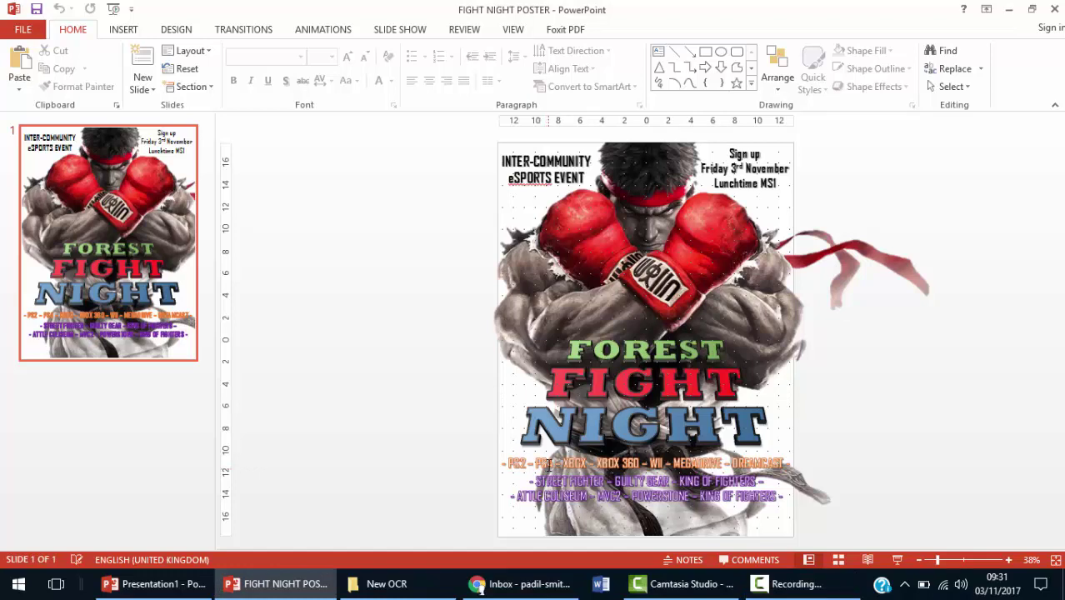